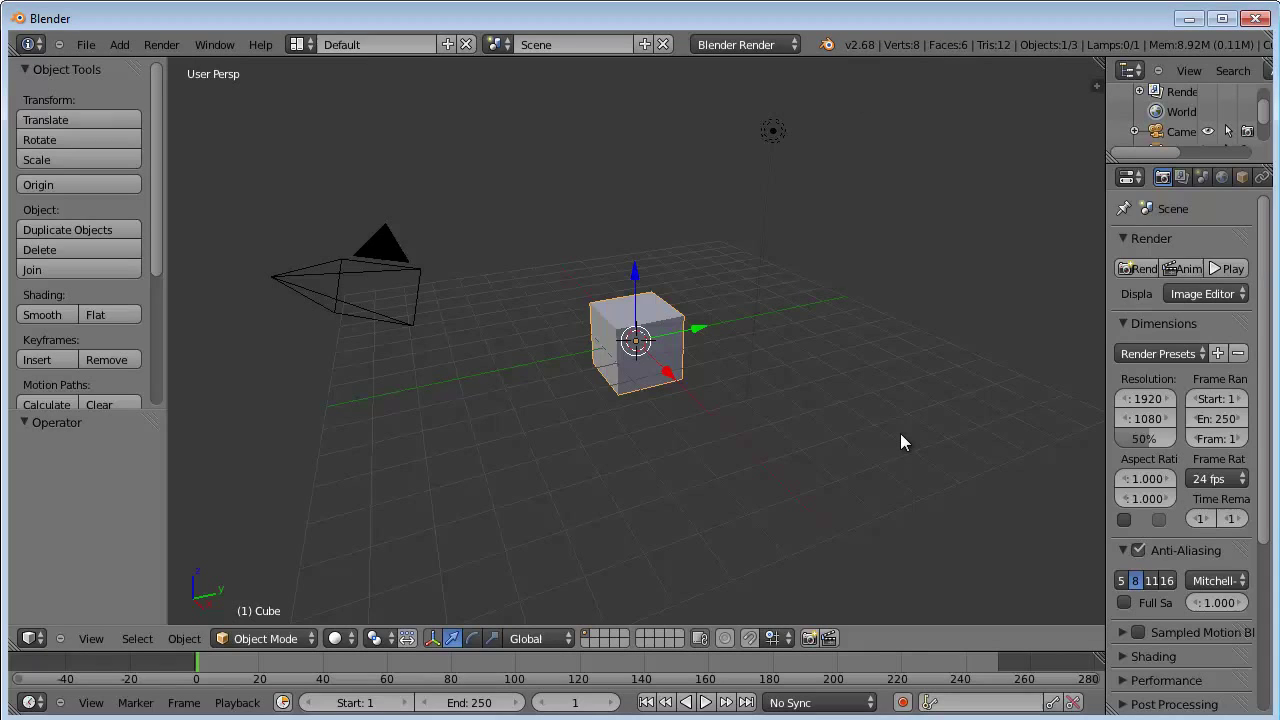
Delete the default cube and add a UV sphere with 32 segments and 16 rings in its place
key("x")
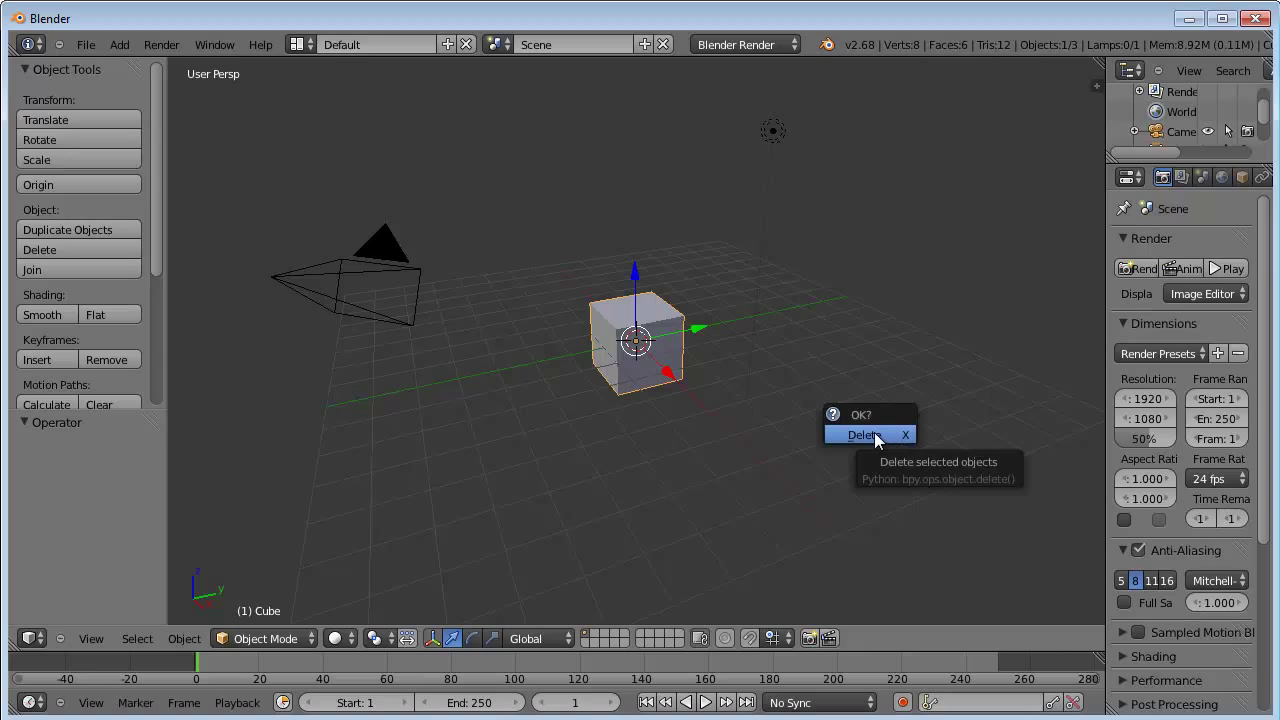
left_click(876, 438)
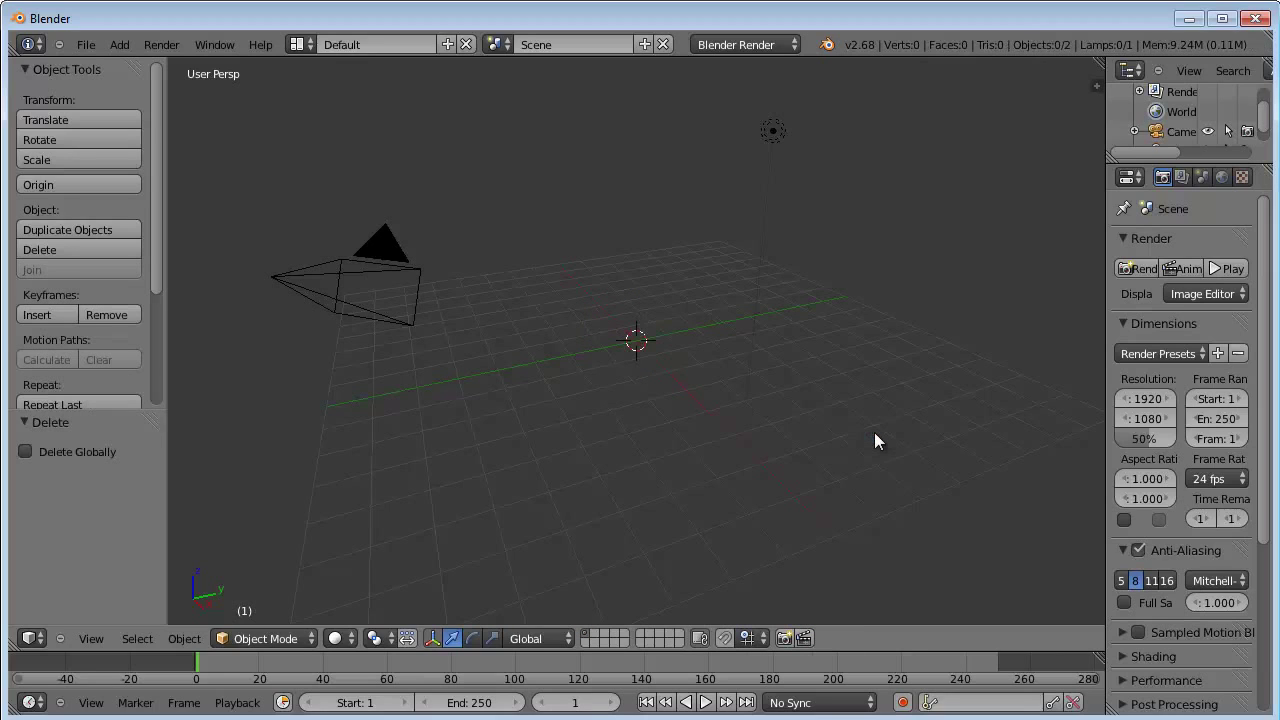
left_click(119, 44)
mouse_move(166, 65)
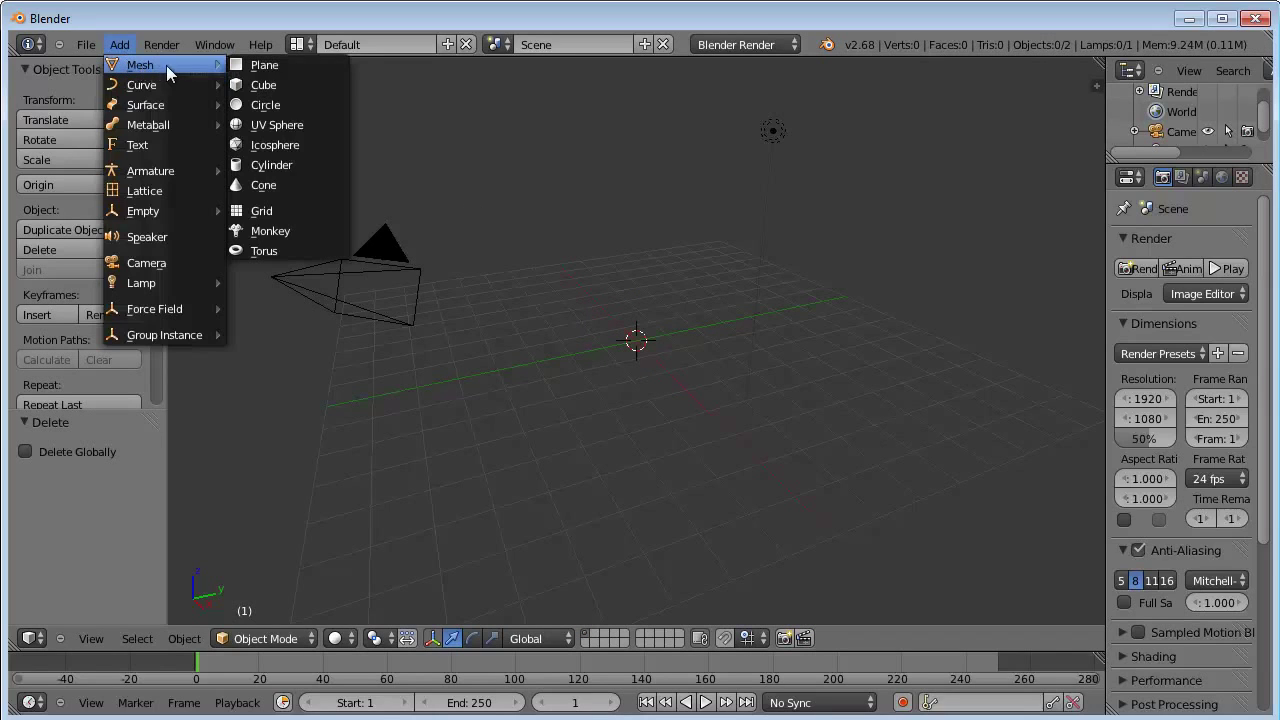
left_click(276, 126)
scroll(609, 419, "up", 6)
mouse_move(640, 478)
middle_mouse_down()
mouse_move(757, 515)
mouse_move(774, 513)
mouse_move(753, 489)
mouse_move(765, 499)
middle_mouse_up()
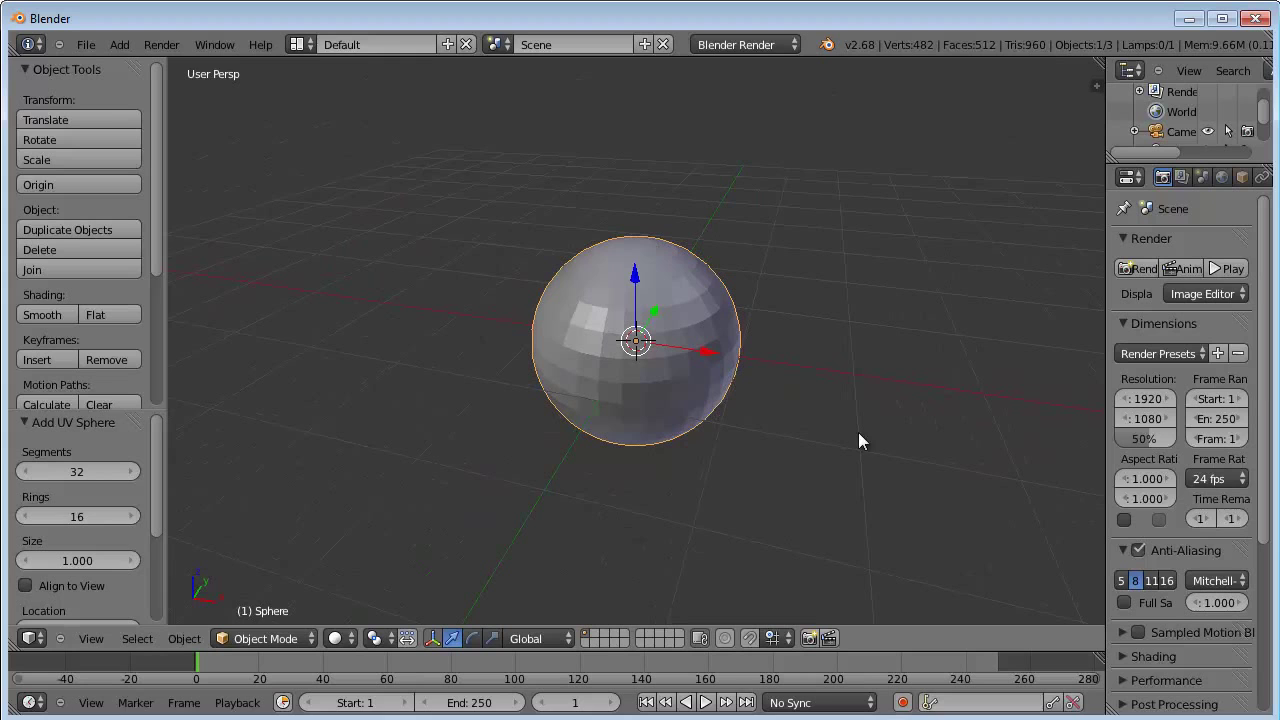
mouse_move(832, 485)
middle_mouse_down()
mouse_move(860, 443)
mouse_move(923, 466)
mouse_move(829, 489)
mouse_move(865, 469)
middle_mouse_up()
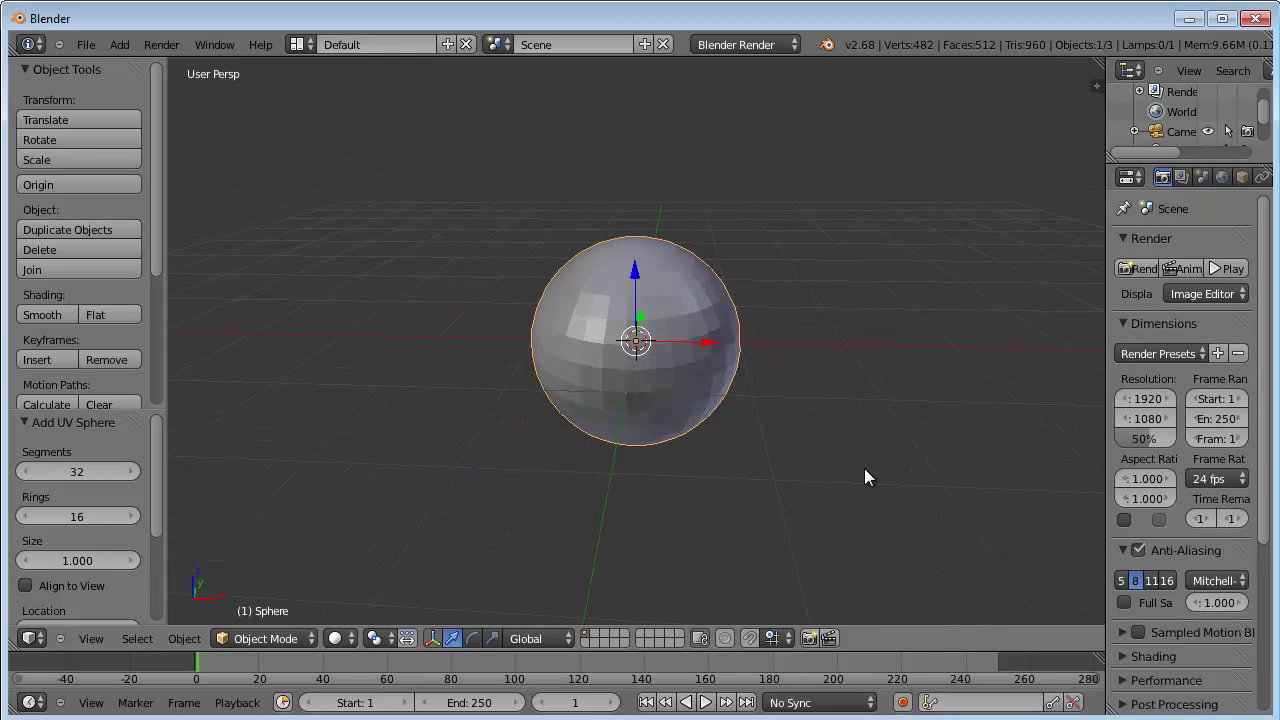
Show the sphere as a wireframe from the front and box-select it over its upper half
key("KP_1")
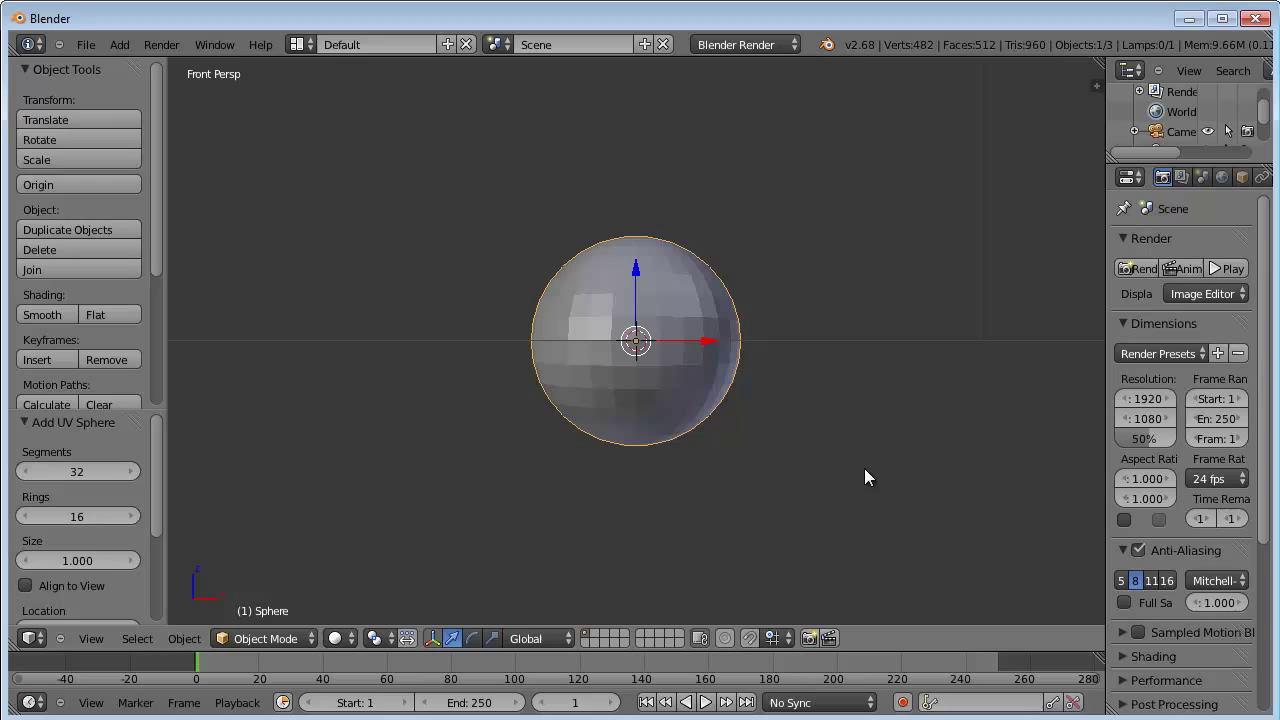
key("z")
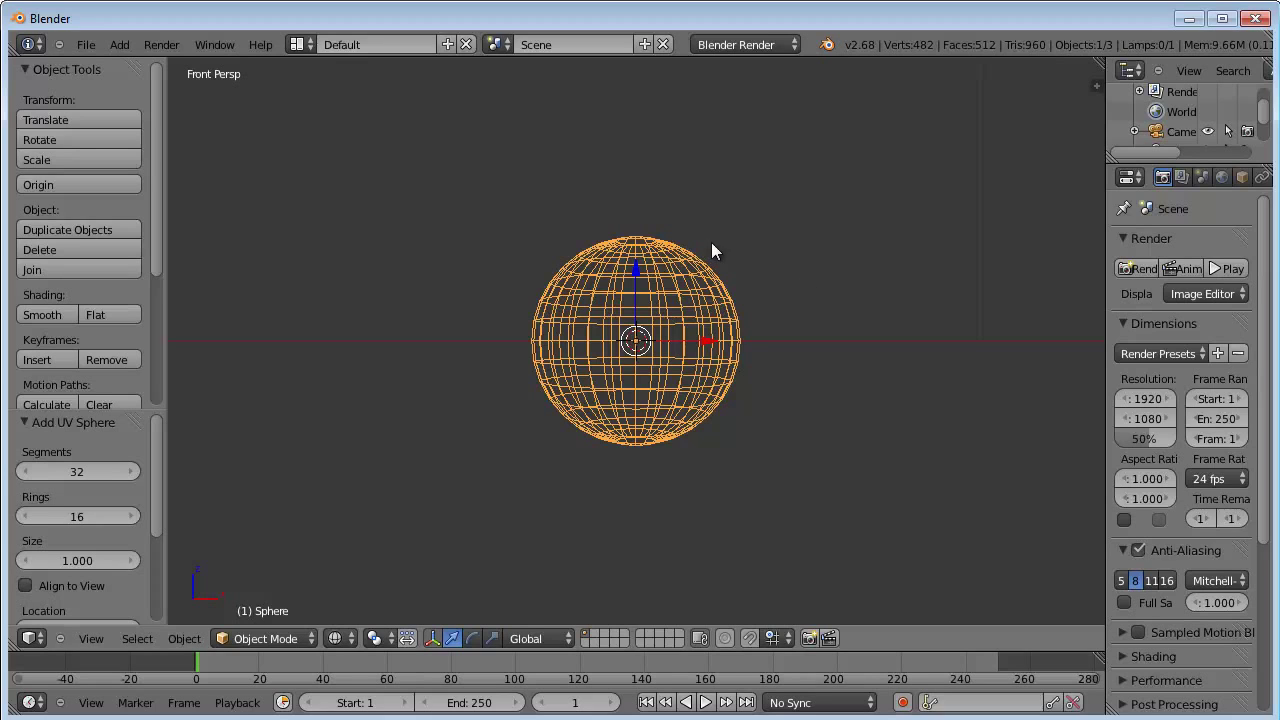
key("a")
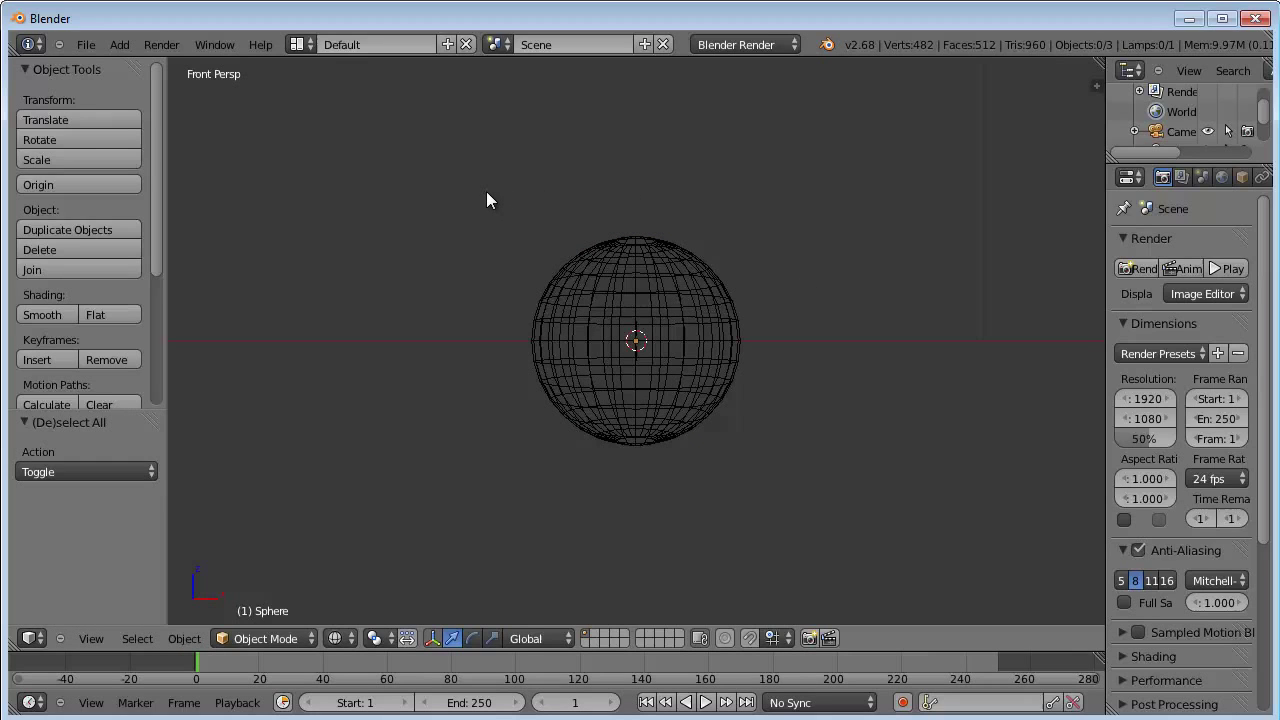
key("b")
left_click_drag(454, 170, 916, 345)
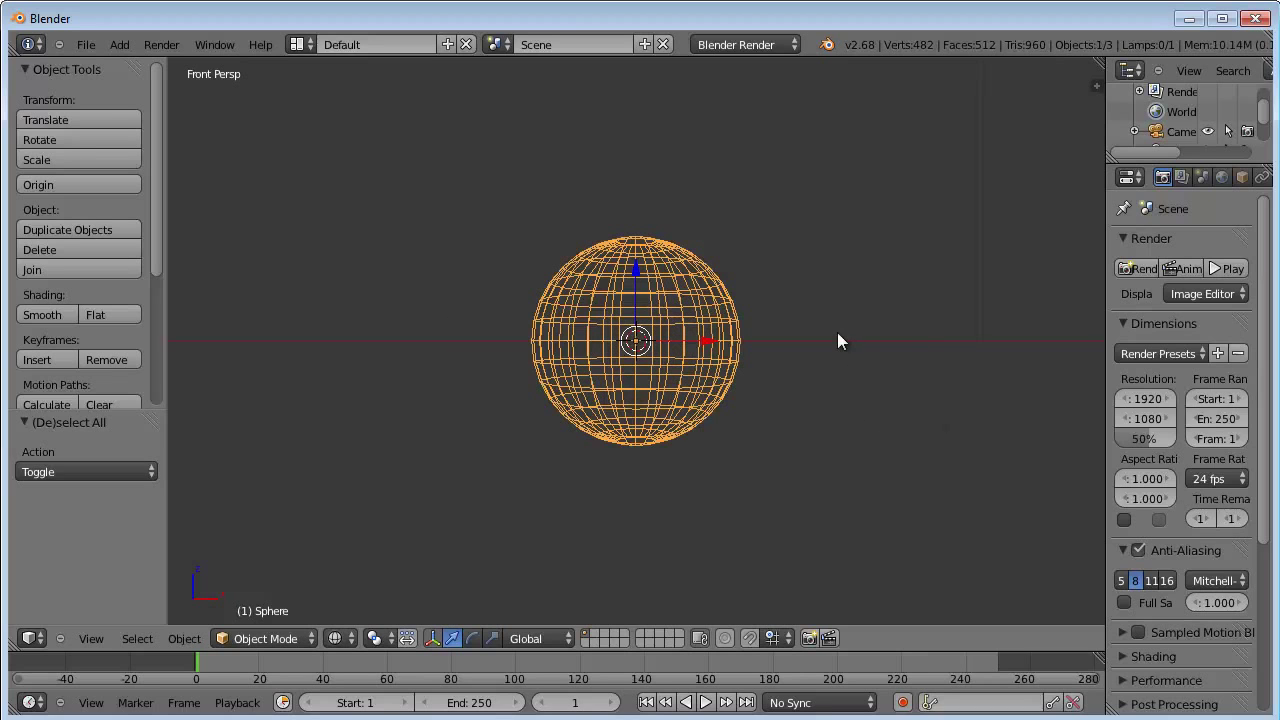
middle_click_drag(795, 489, 769, 483)
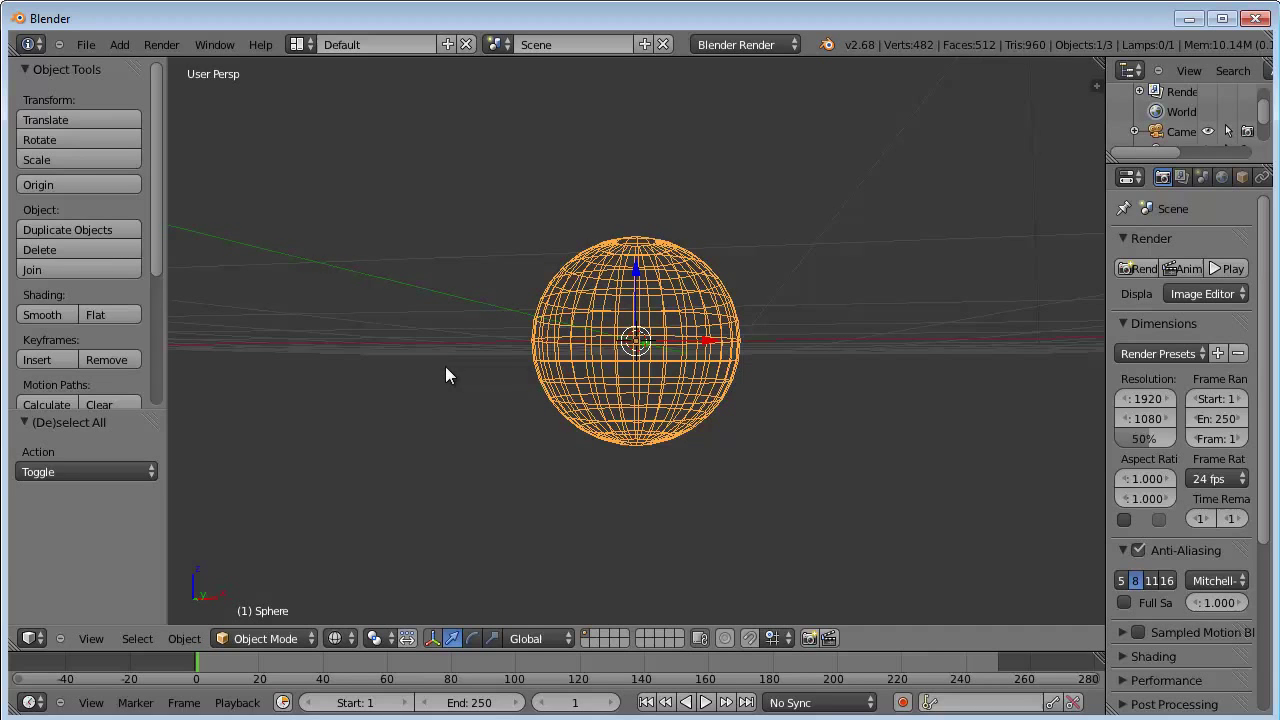
Enter Edit Mode and move the sphere's whole mesh up about 0.568 along Z in the front view
key("Tab")
middle_click_drag(471, 400, 863, 503)
key("KP_1")
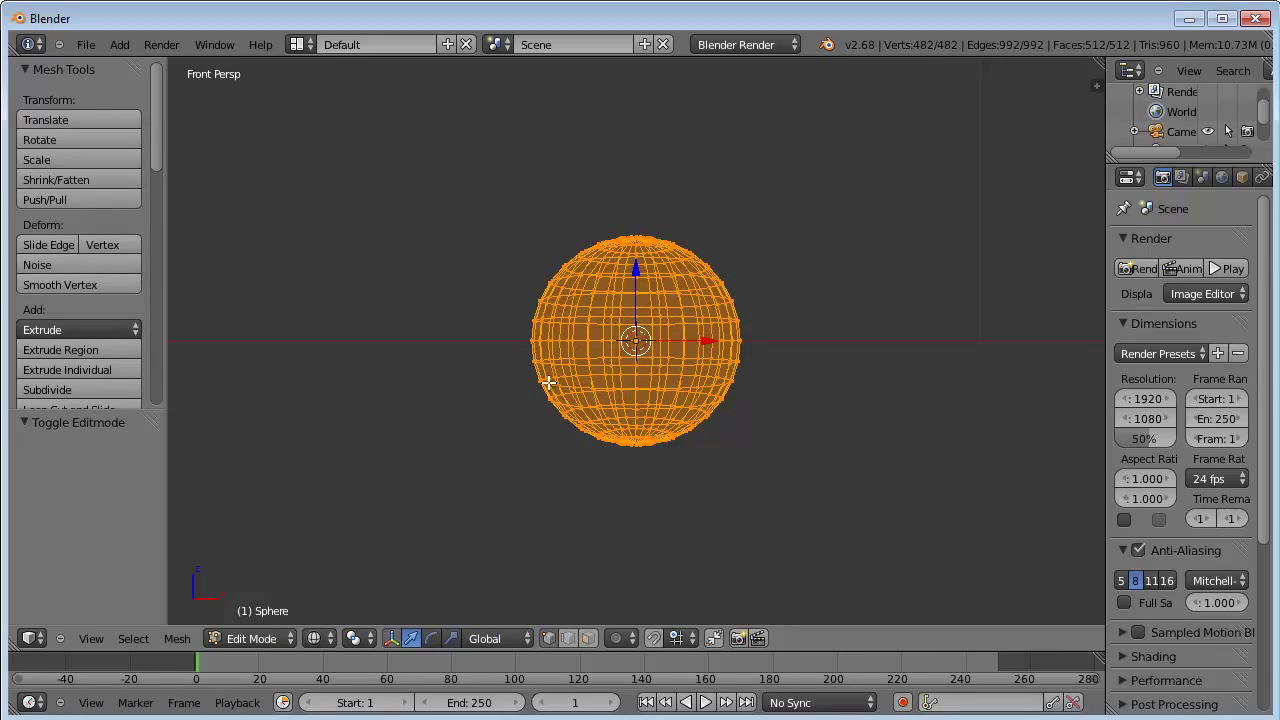
left_click_drag(637, 268, 642, 211)
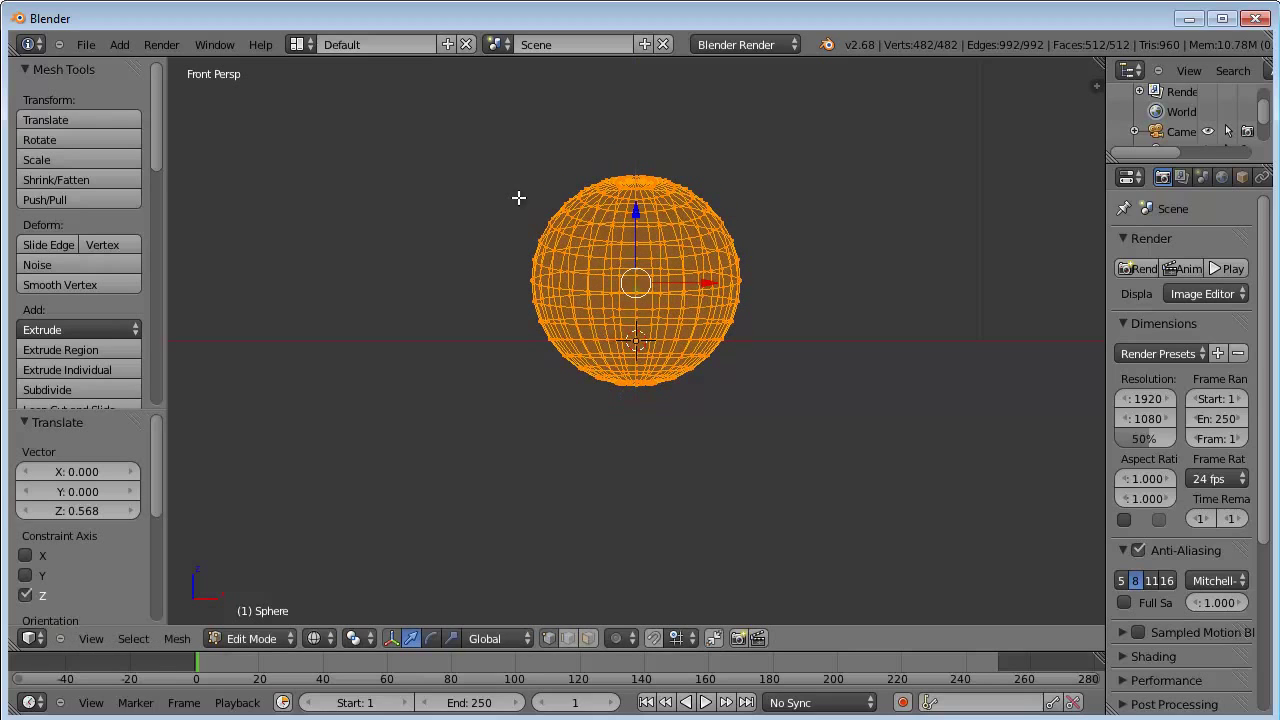
Delete the faces of the sphere's upper two thirds, leaving an open bowl, and return to solid shading
key("a")
key("b")
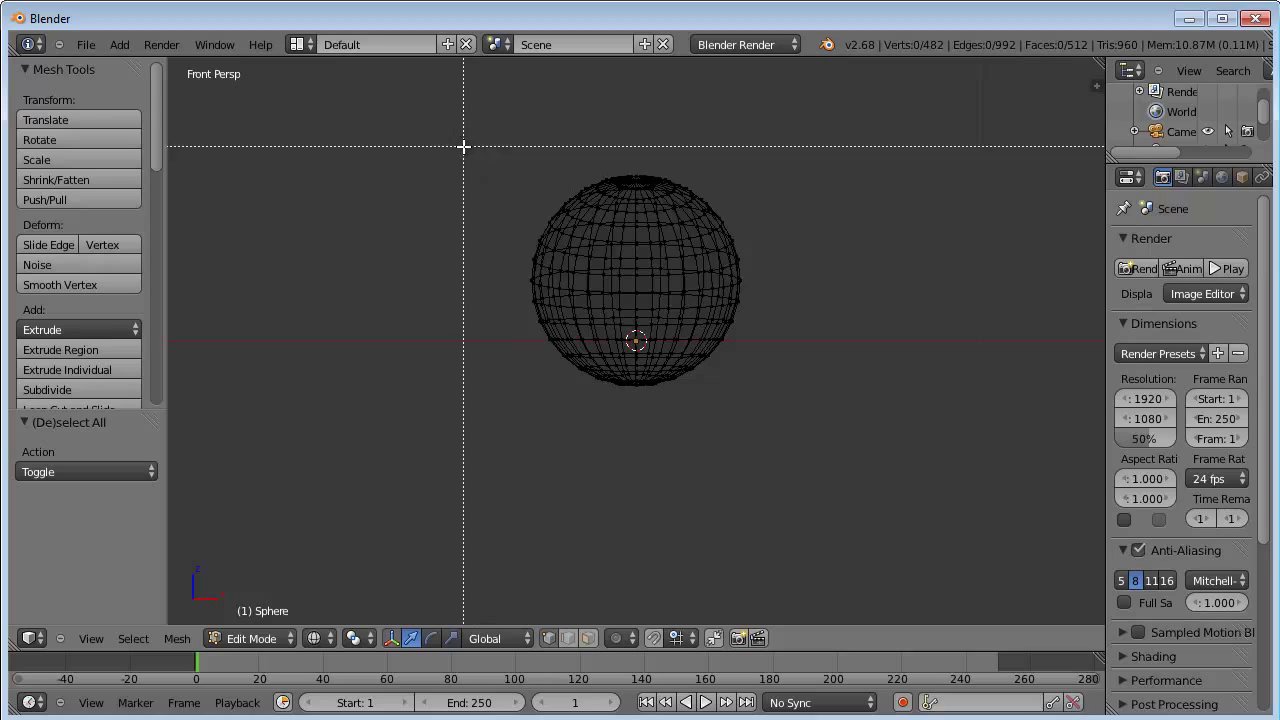
left_click_drag(463, 146, 846, 331)
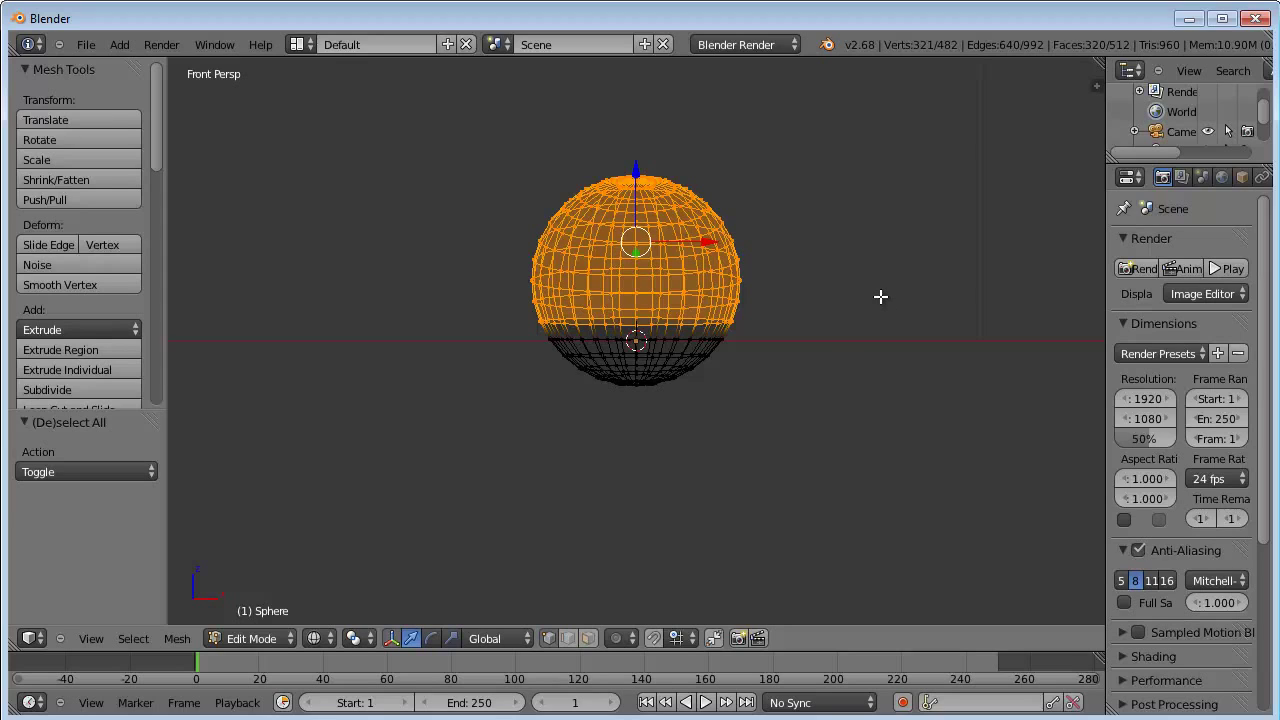
key("x")
left_click(813, 288)
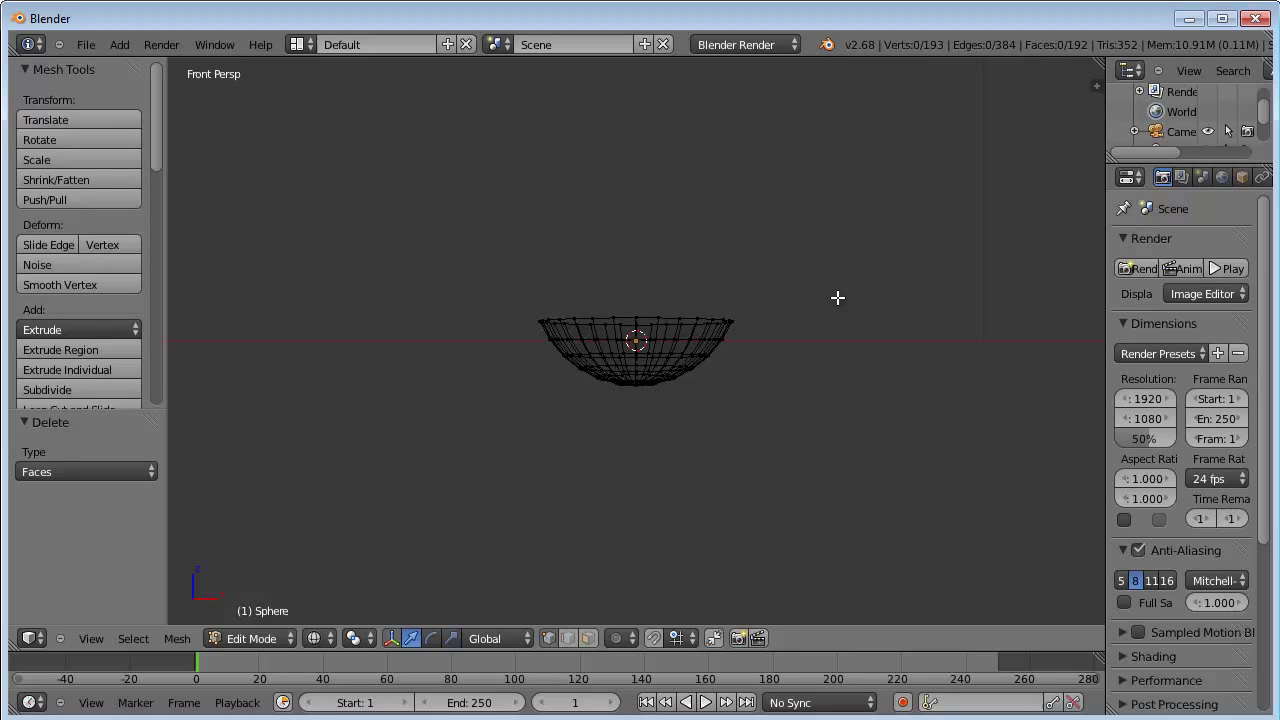
middle_click_drag(814, 394, 940, 467)
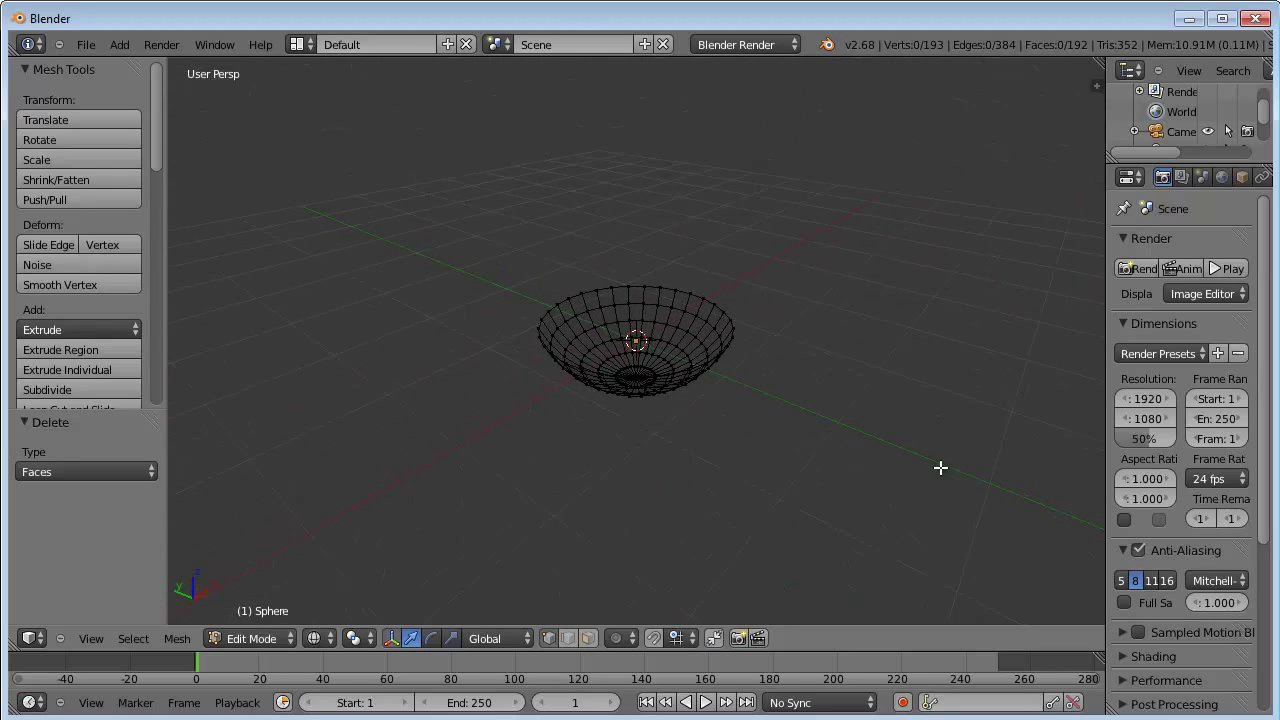
key("z")
mouse_move(731, 457)
middle_mouse_down()
mouse_move(860, 334)
mouse_move(658, 214)
mouse_move(834, 406)
mouse_move(849, 386)
mouse_move(817, 397)
mouse_move(838, 429)
mouse_move(820, 366)
mouse_move(820, 391)
middle_mouse_up()
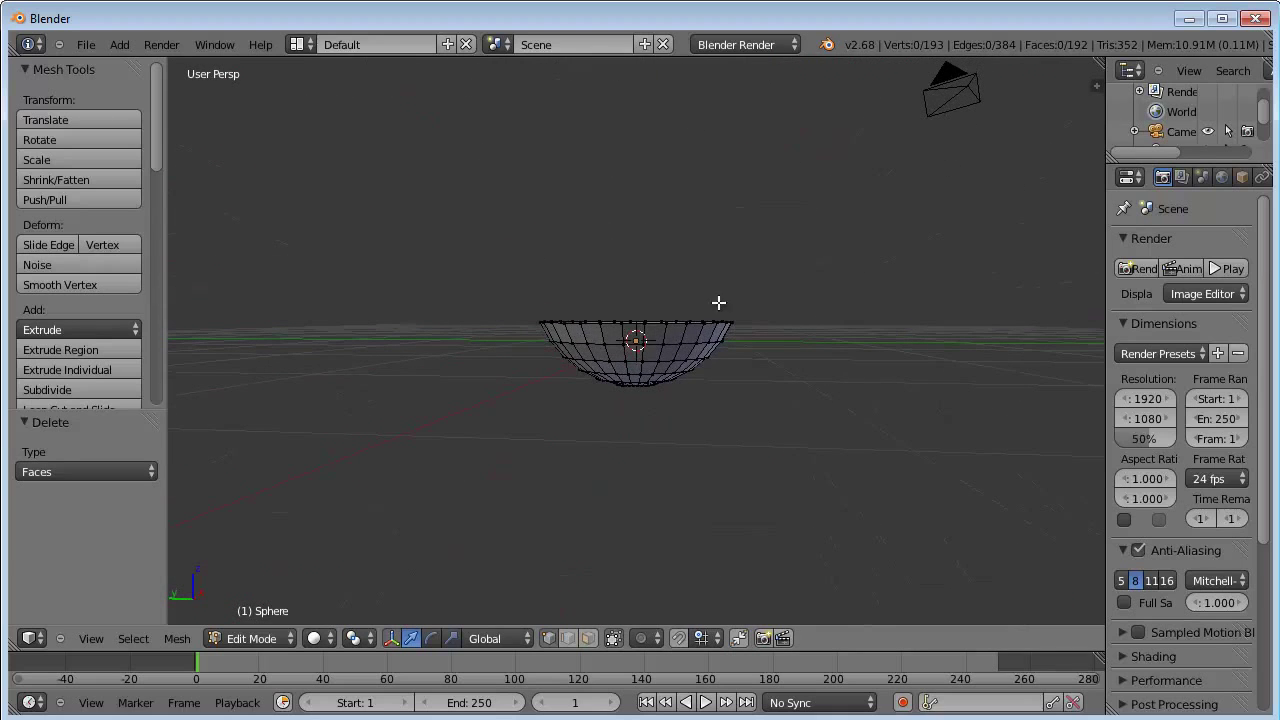
Flatten the whole bowl along Z by scaling it about 0.675 and again about 0.707
key("a")
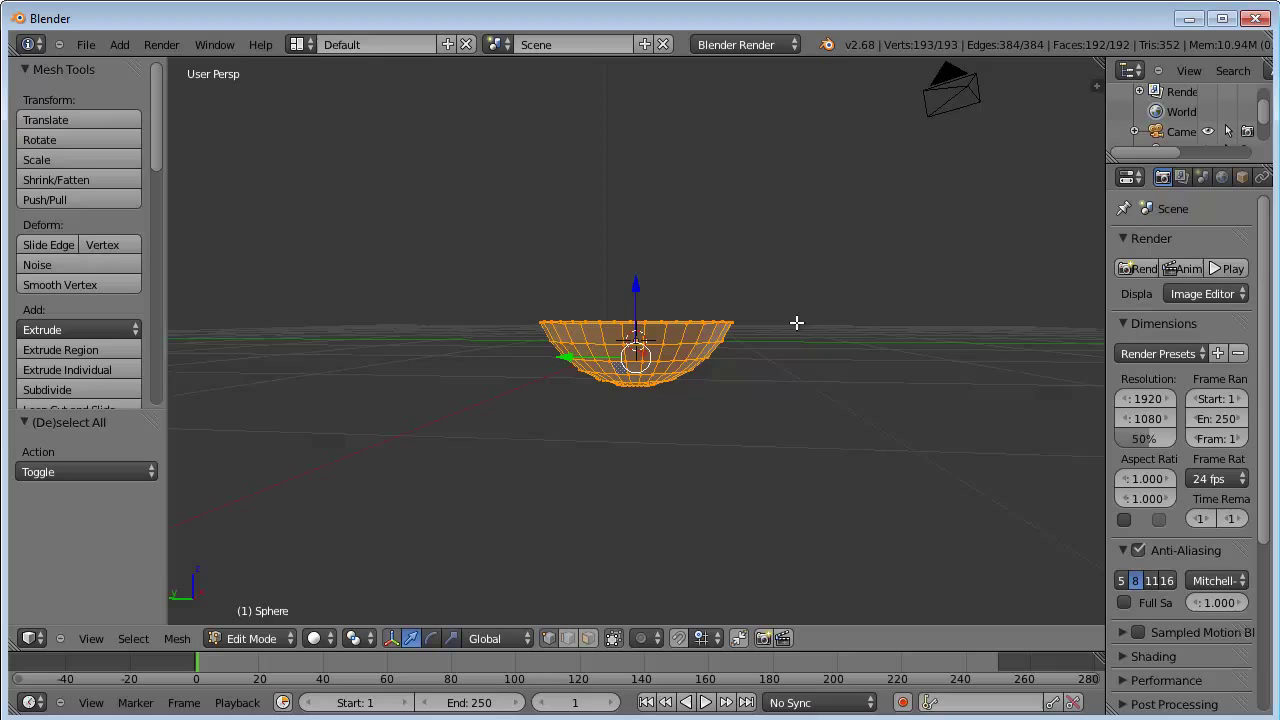
left_click(451, 638)
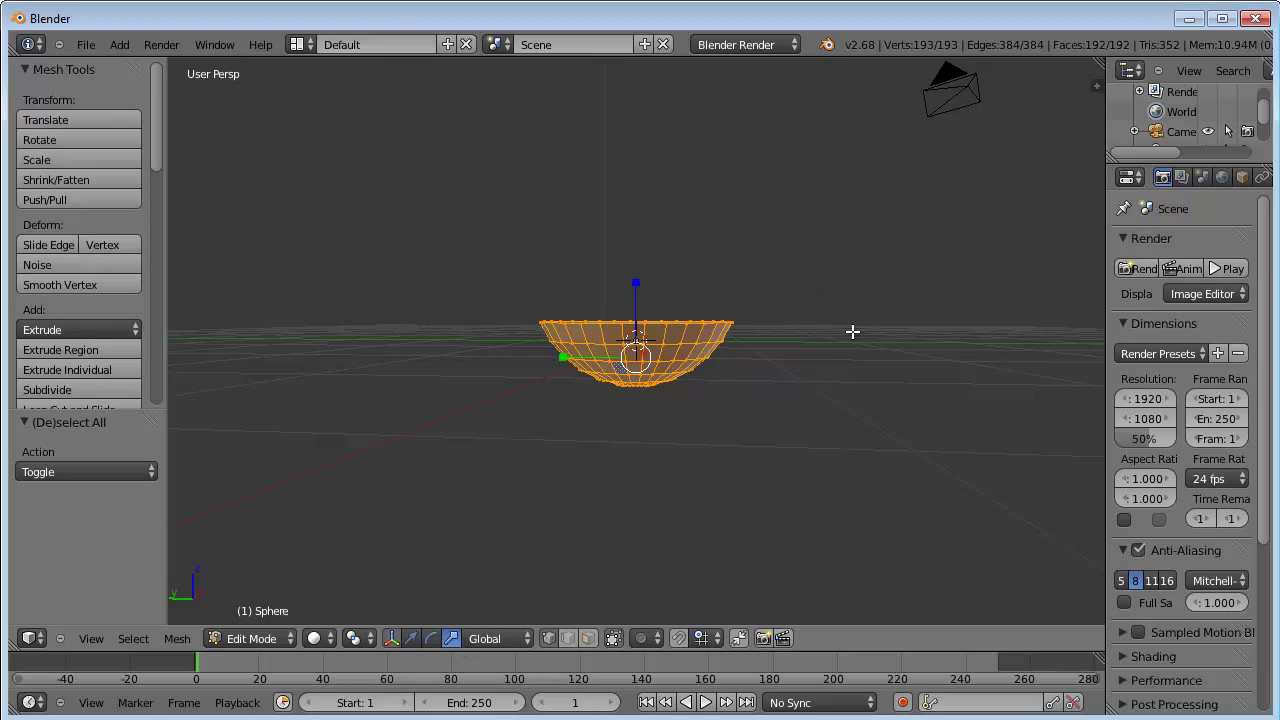
middle_click_drag(852, 331, 811, 391)
left_click_drag(637, 285, 637, 303)
middle_click_drag(720, 520, 806, 509)
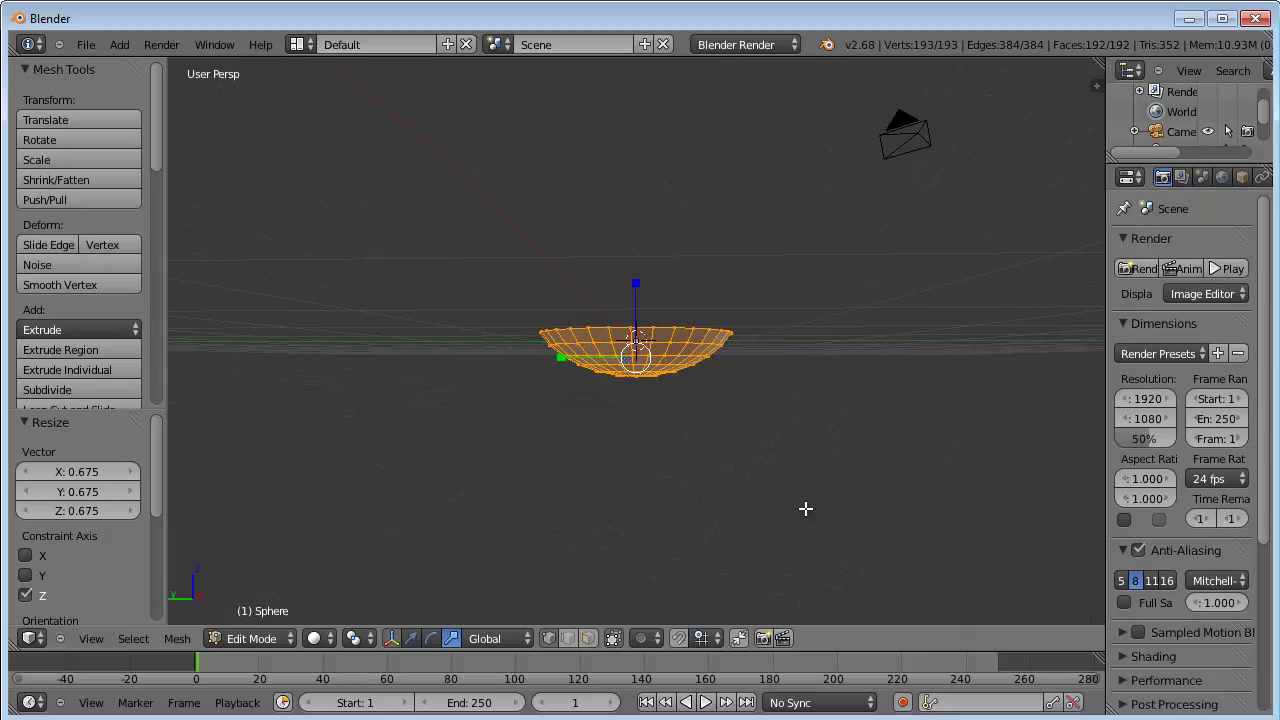
left_click_drag(640, 286, 635, 304)
middle_click_drag(720, 410, 797, 477)
middle_click_drag(783, 389, 841, 247)
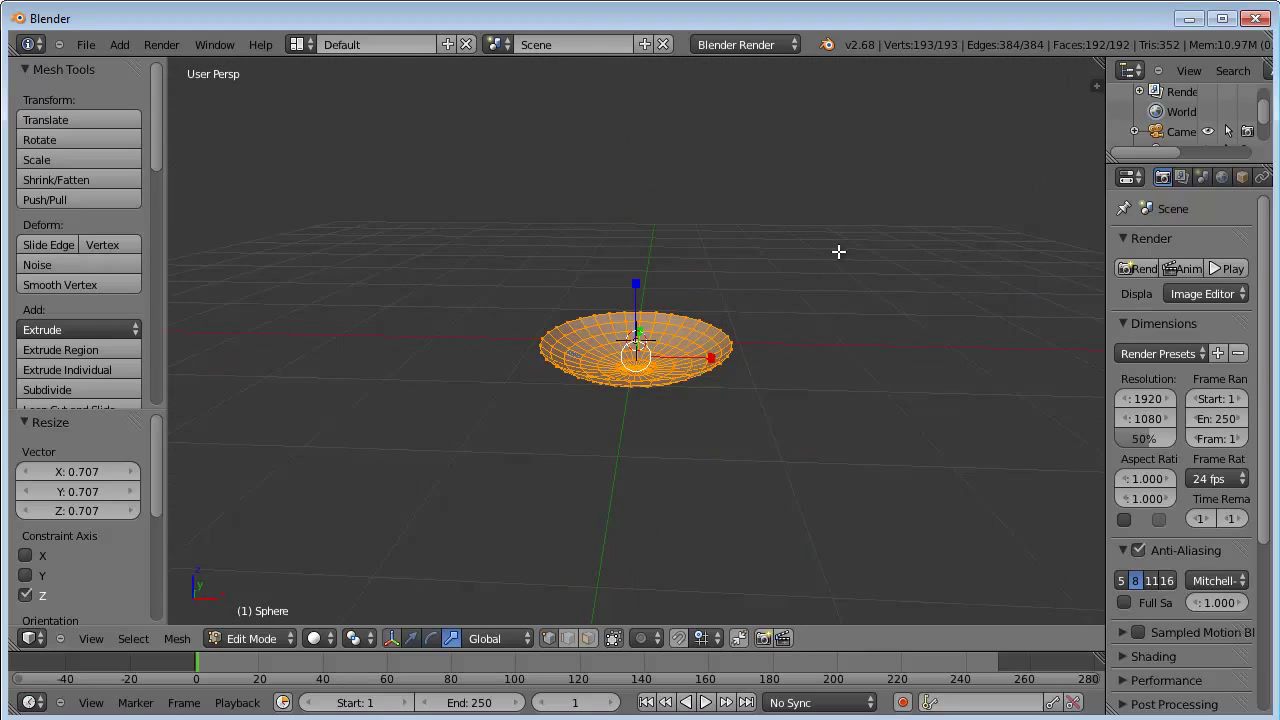
Narrow the bowl into an oval by scaling it along X by about 0.380
key("s")
key("x")
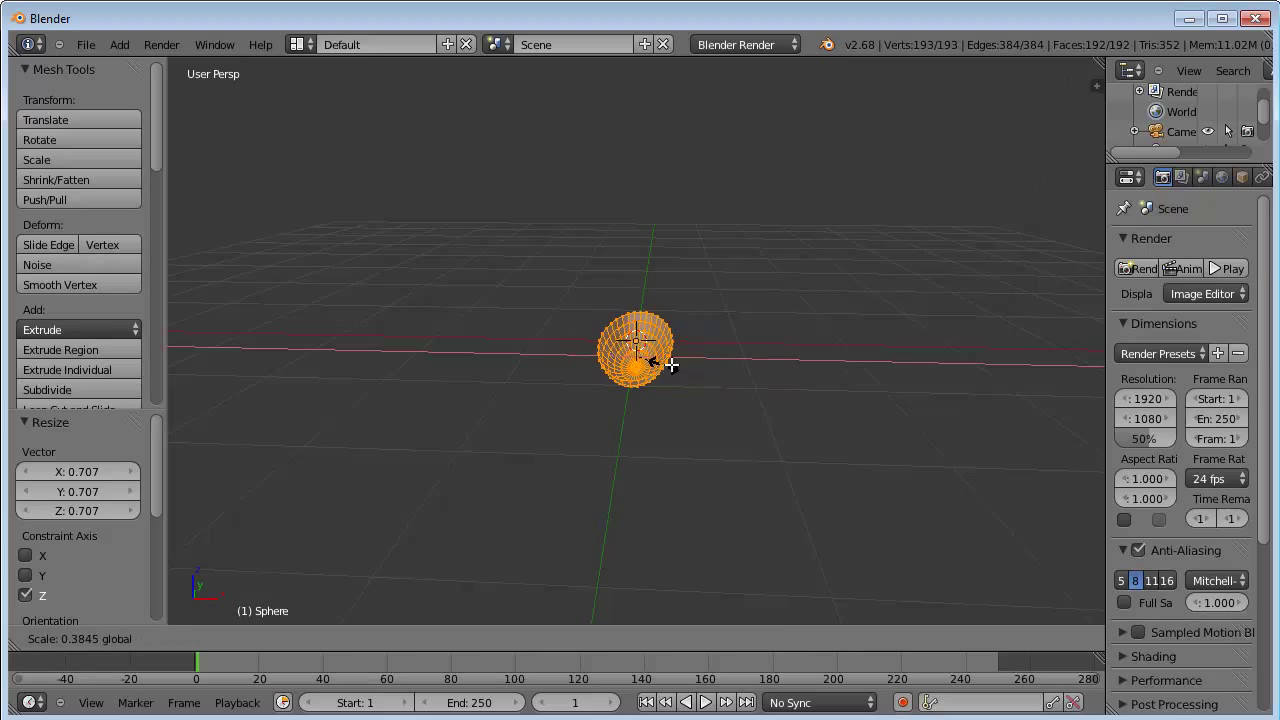
left_click(664, 362)
middle_click_drag(634, 357, 685, 310)
Widen the oval bowl along X by about 1.471 and fine-tune its width by a further 0.969
key("s")
key("x")
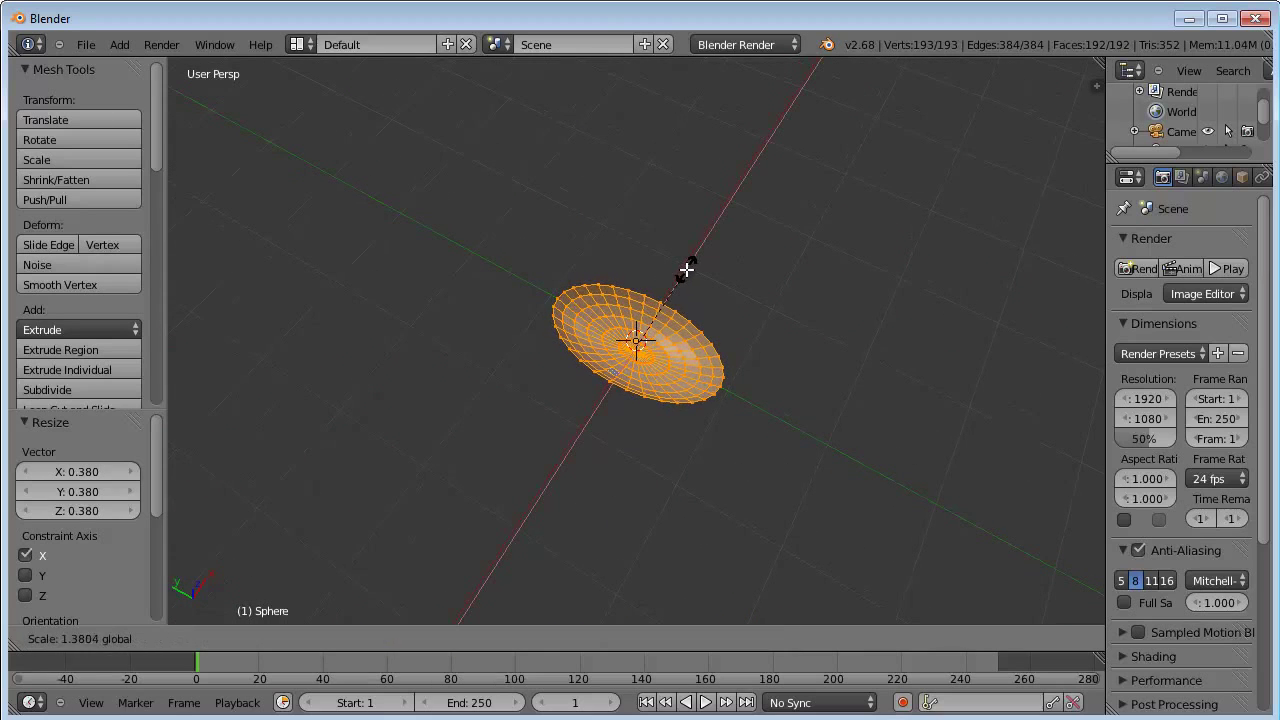
left_click(690, 265)
key("s")
key("x")
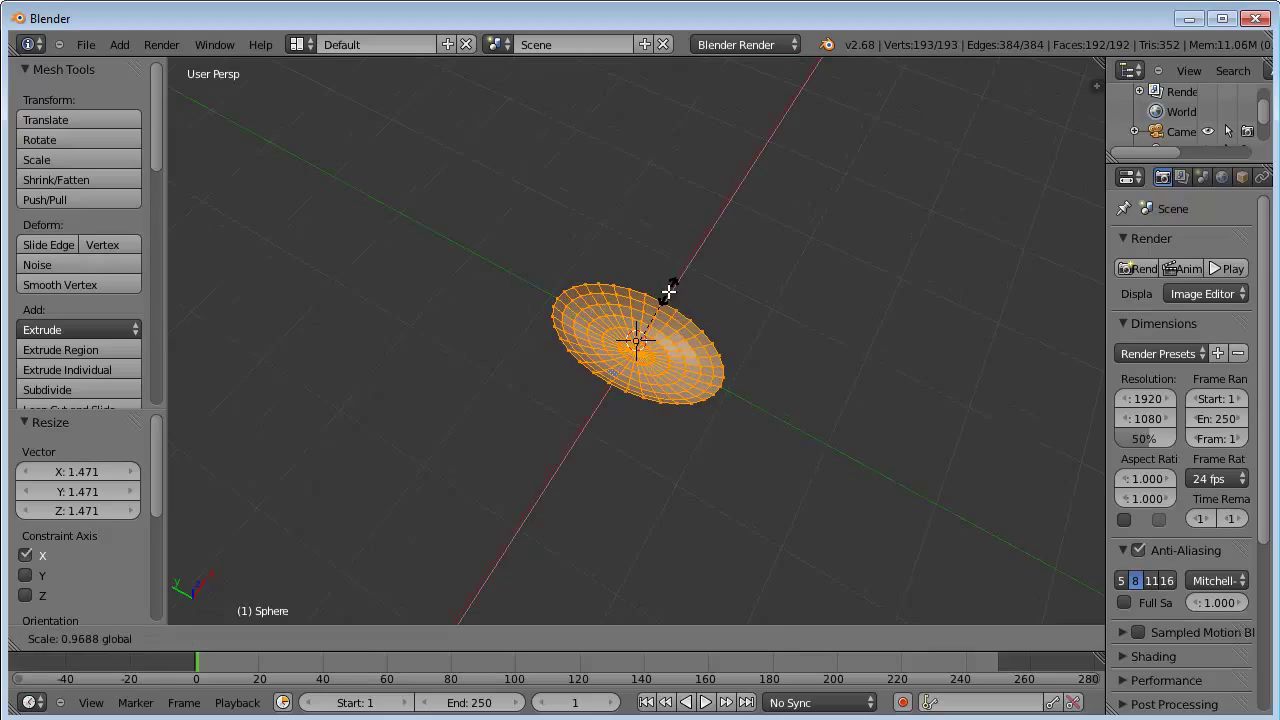
left_click(666, 287)
middle_click_drag(777, 509, 846, 393)
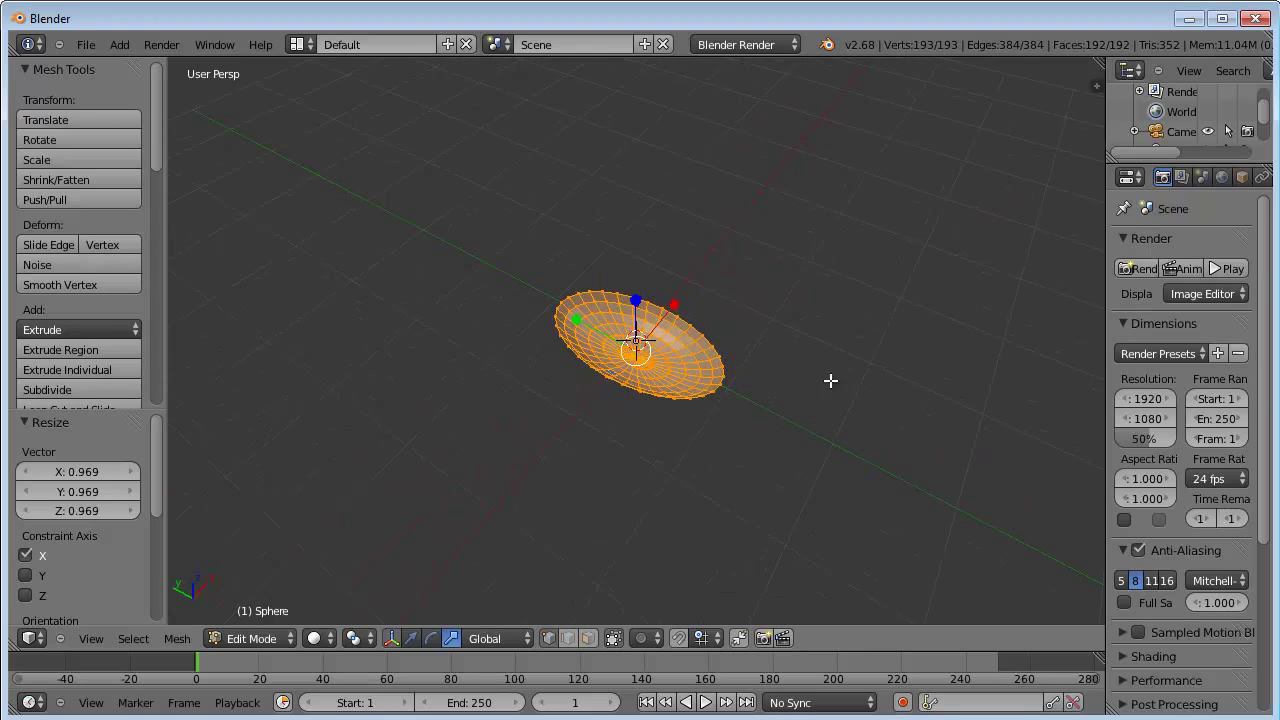
Undo the last change and switch the mesh selection mode to faces
key("ctrl+z")
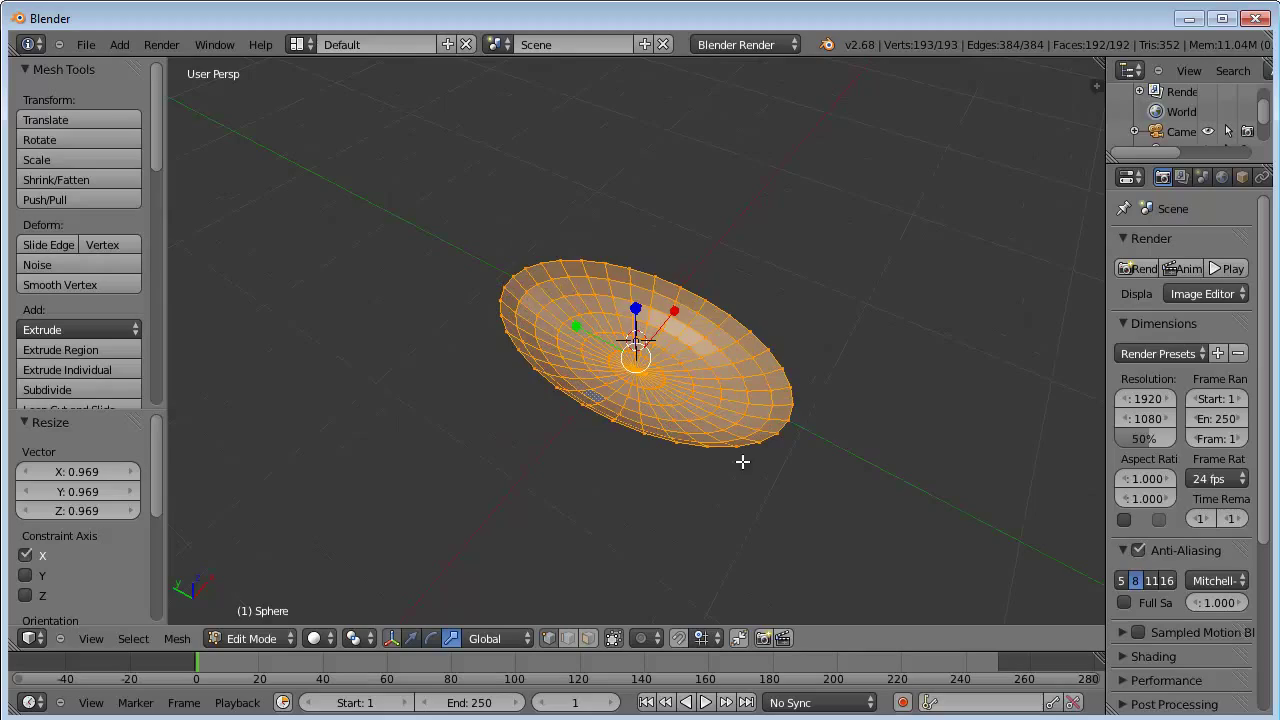
middle_click_drag(742, 461, 753, 362)
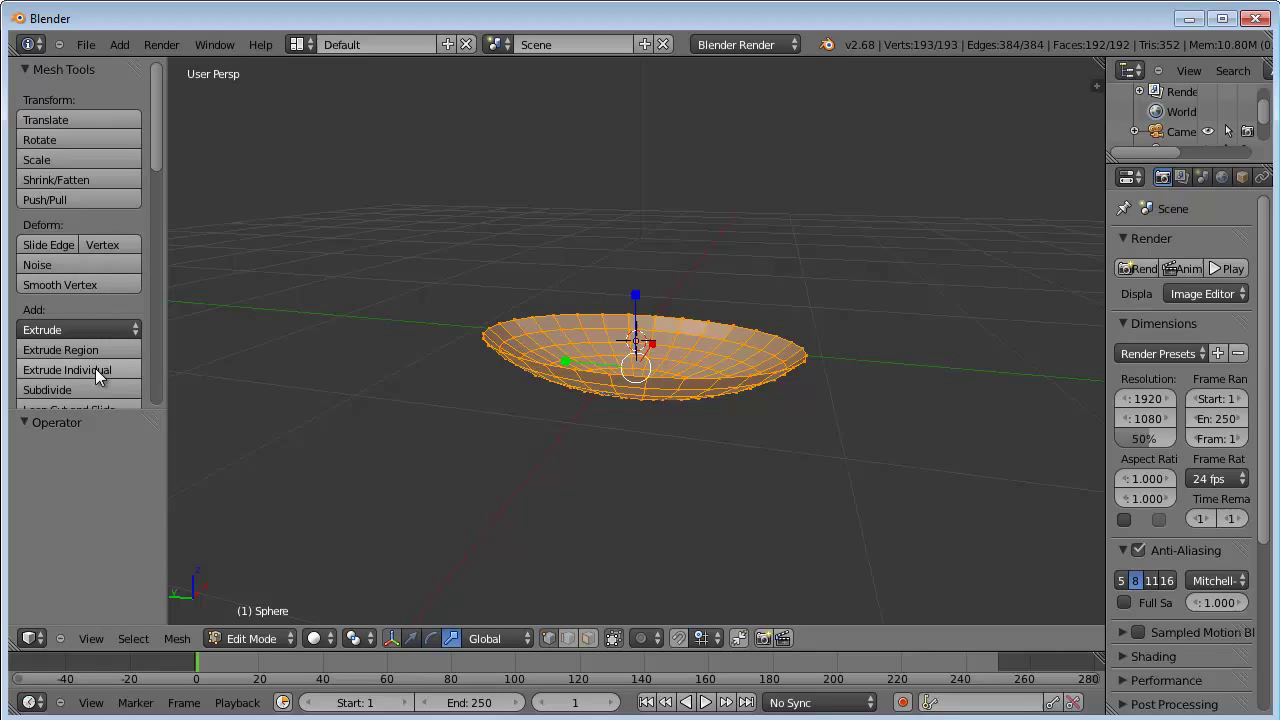
left_click(588, 638)
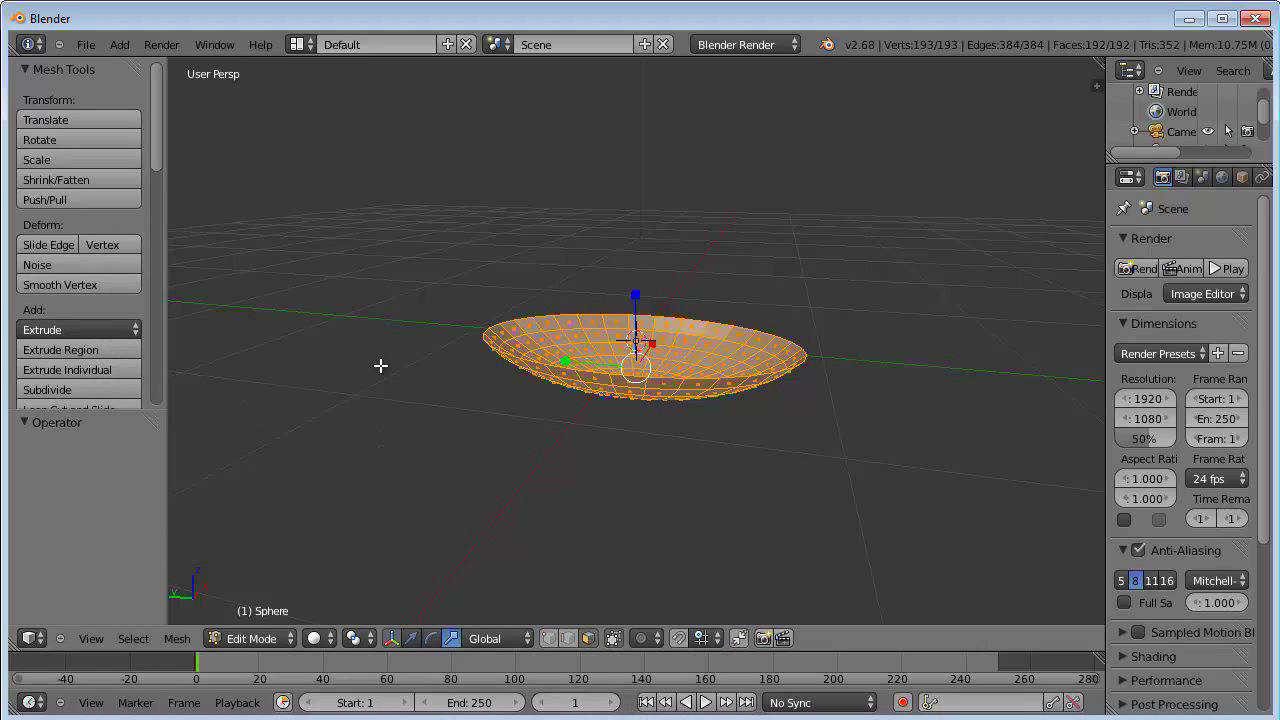
Try extruding all bowl faces individually with an offset of about -0.786, and undo the extrusion
left_click(100, 369)
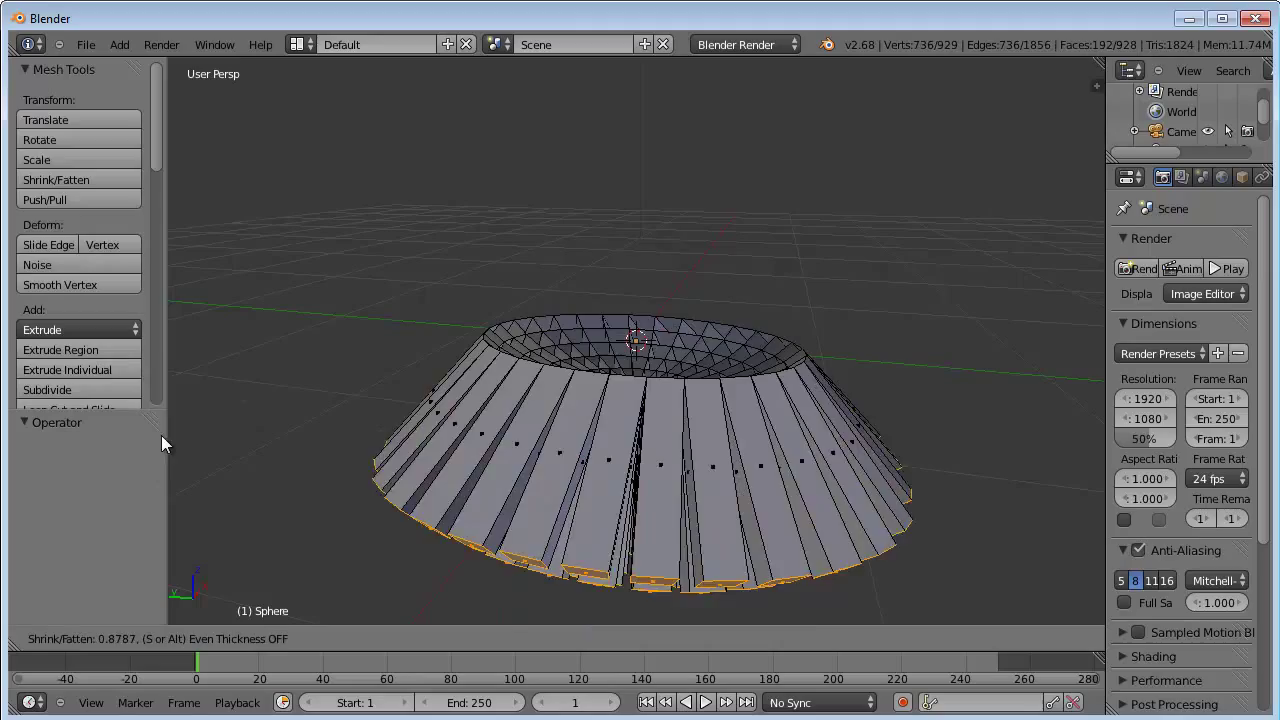
left_click(200, 437)
middle_click_drag(200, 437, 803, 549)
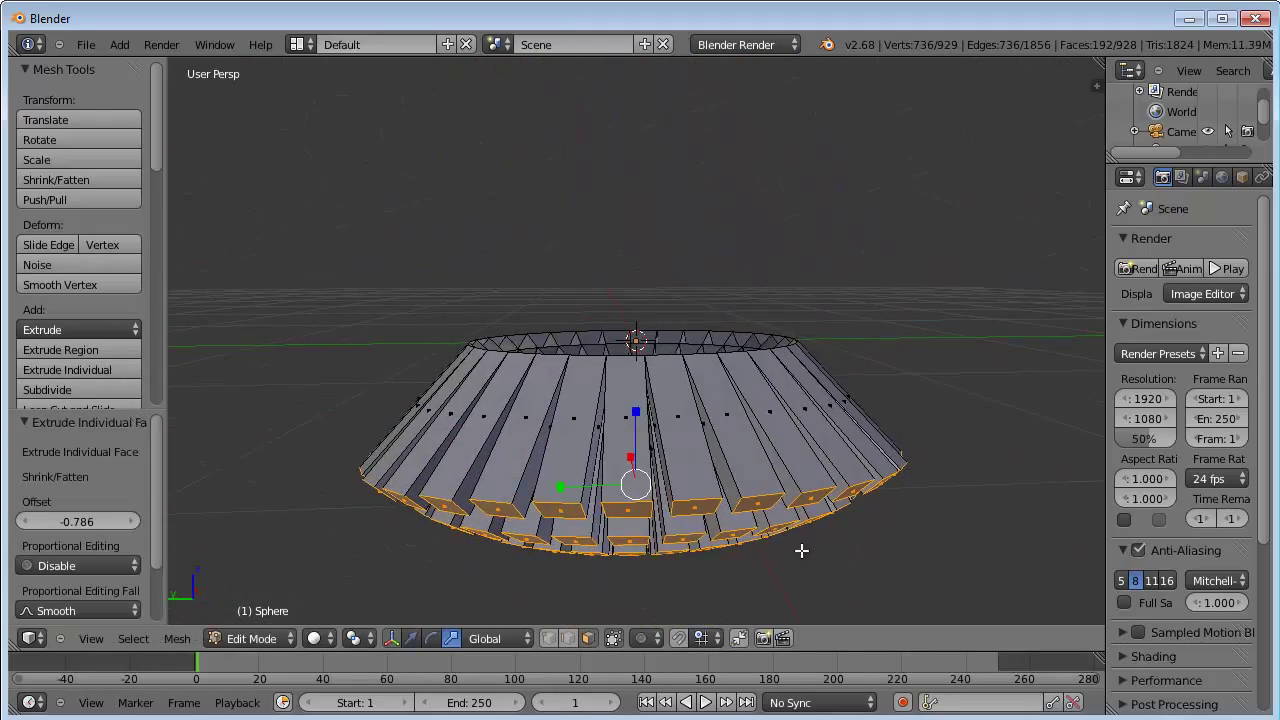
key("ctrl+z")
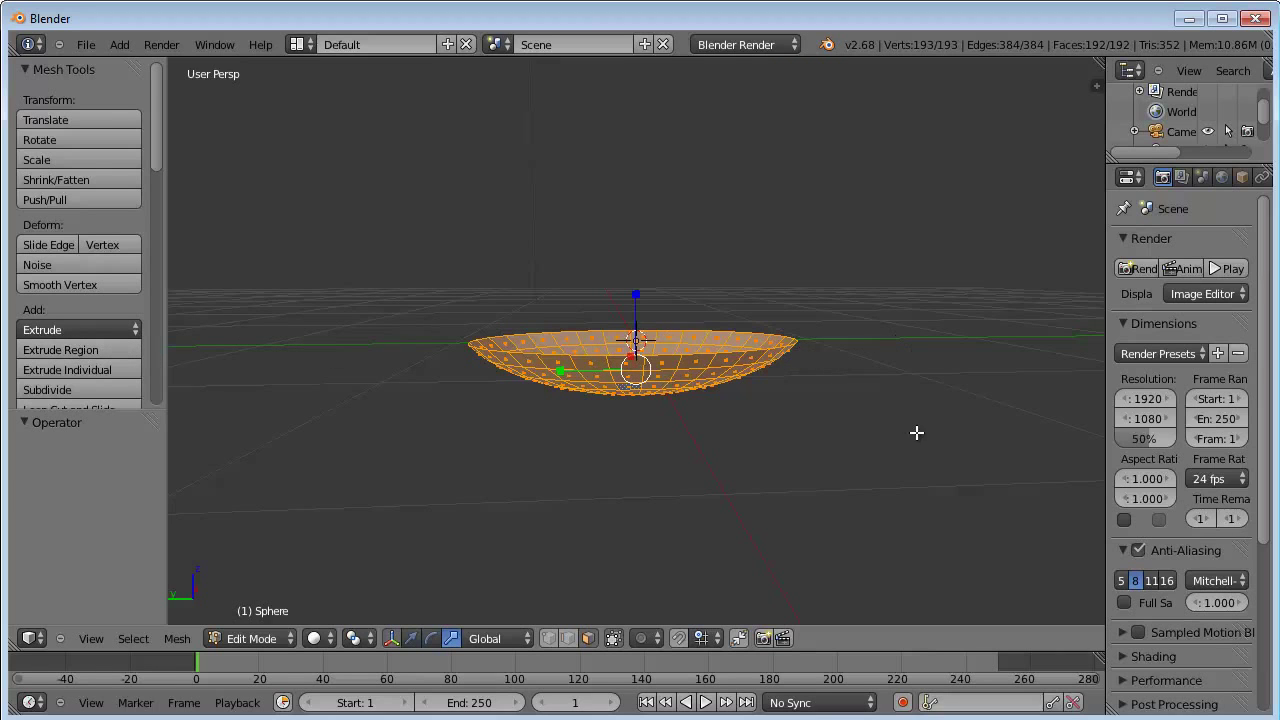
middle_click_drag(917, 431, 825, 475)
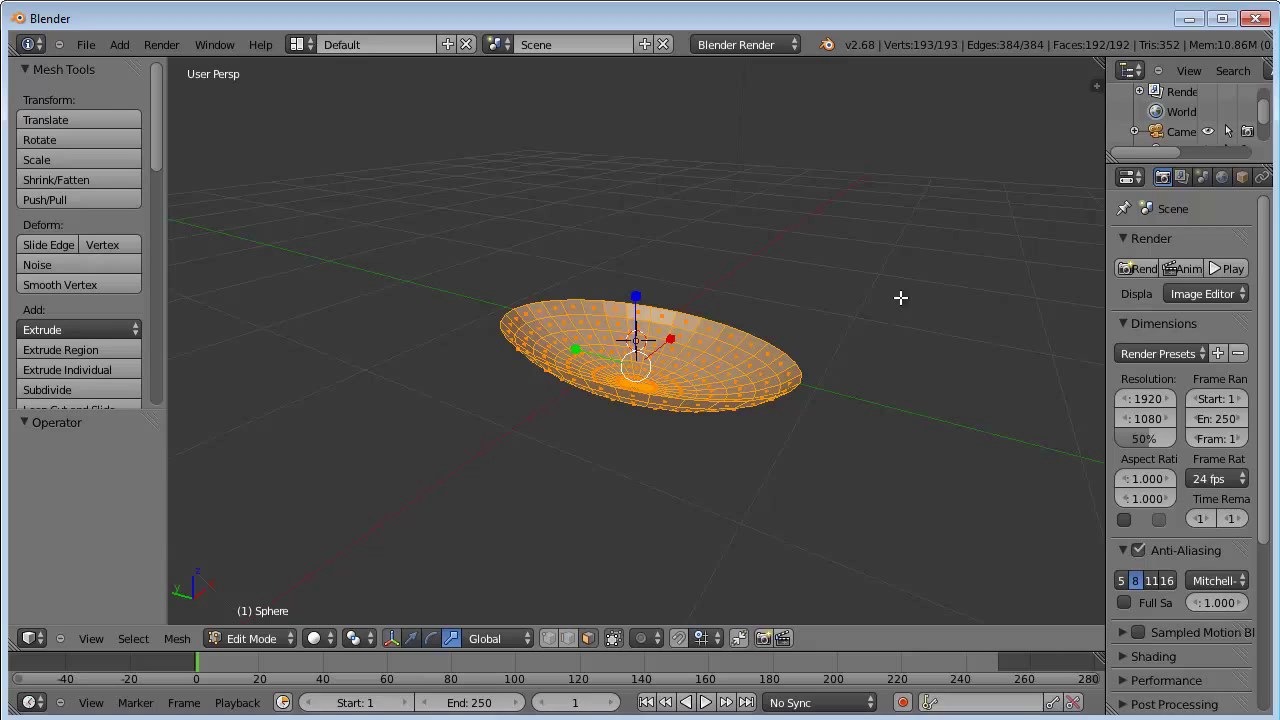
Extrude all of the bowl's faces as one region in place, with zero offset, redoing the first attempt
key("e")
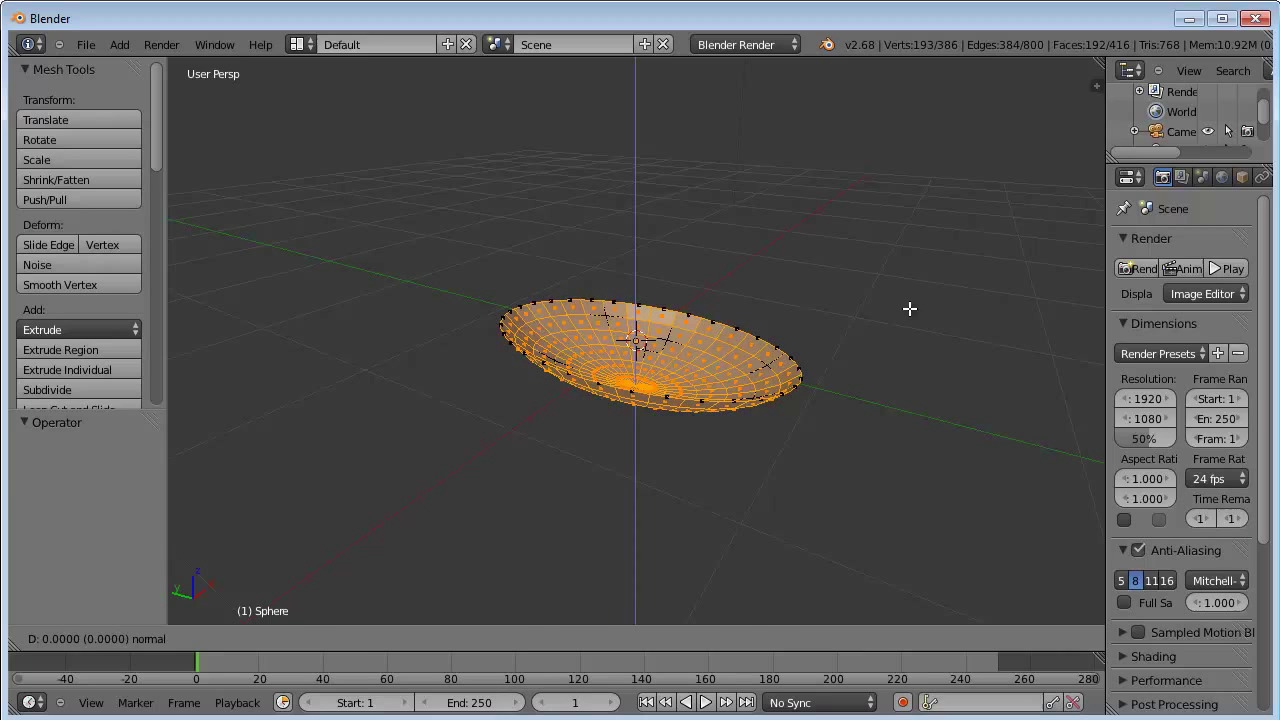
right_click(909, 298)
key("ctrl+z")
key("e")
right_click(902, 292)
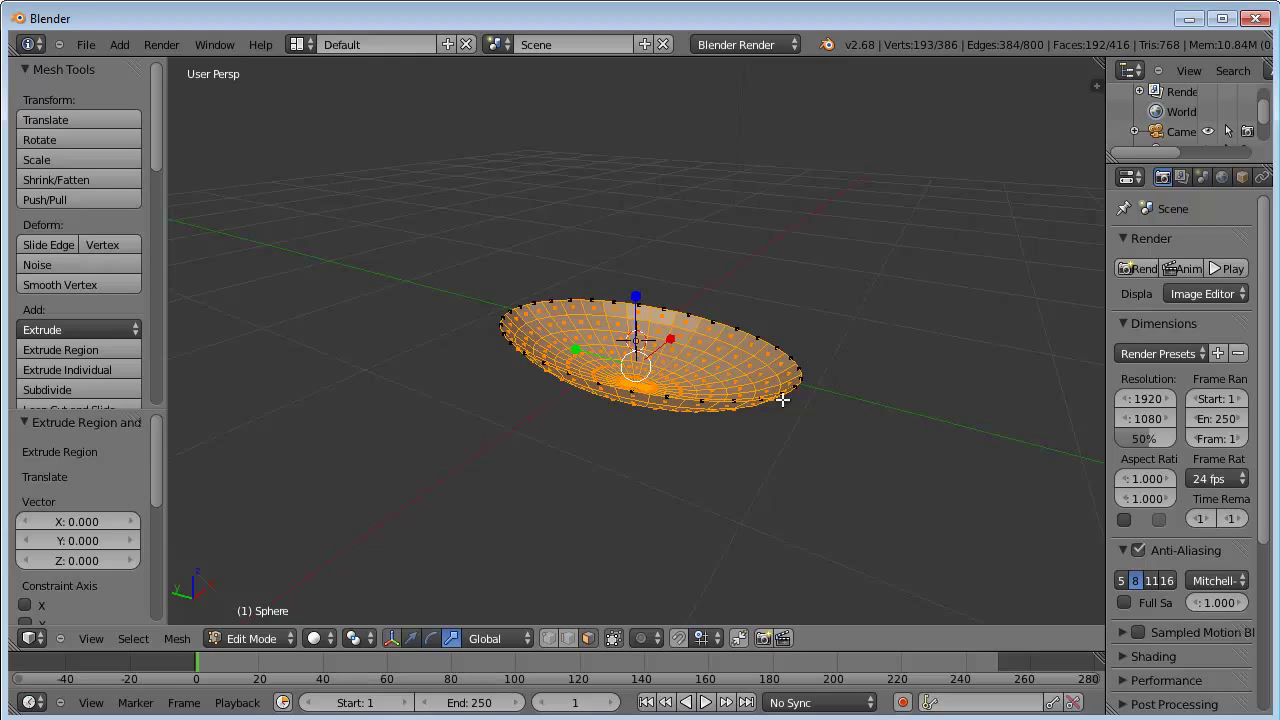
middle_click_drag(741, 491, 727, 520)
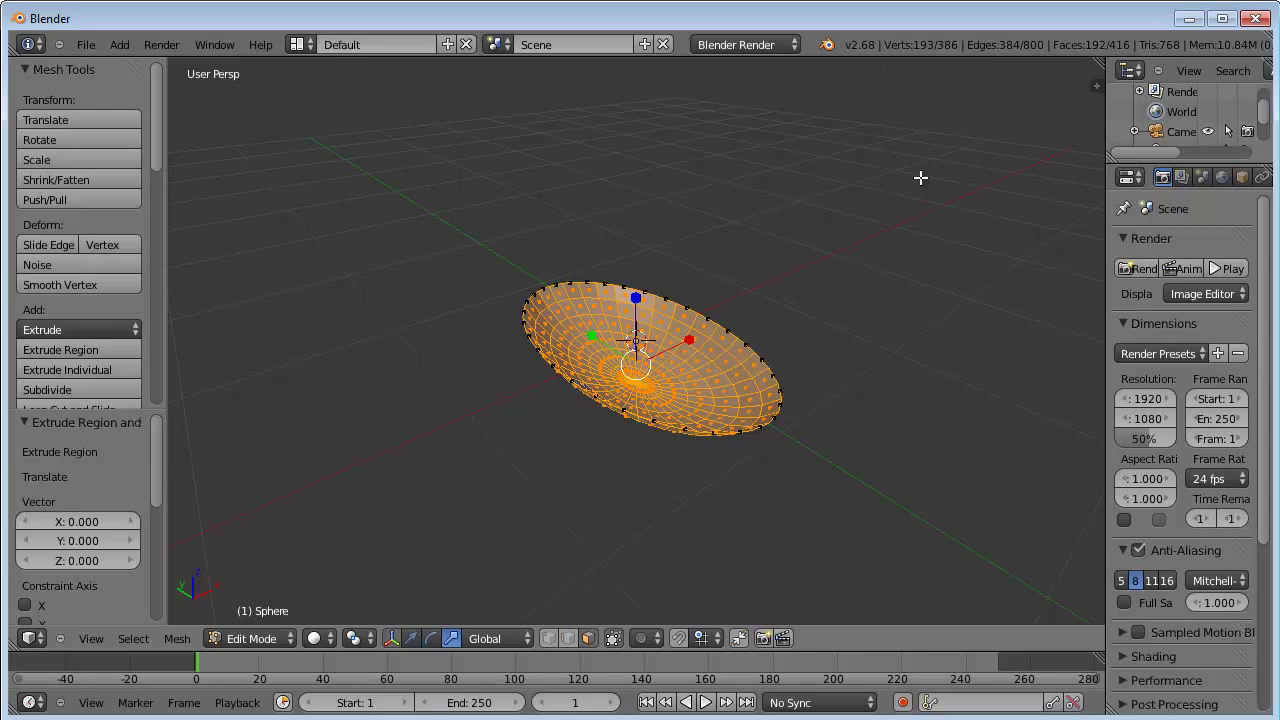
Scale the extruded faces uniformly to about 0.931 to give the bowl a wall thickness
key("s")
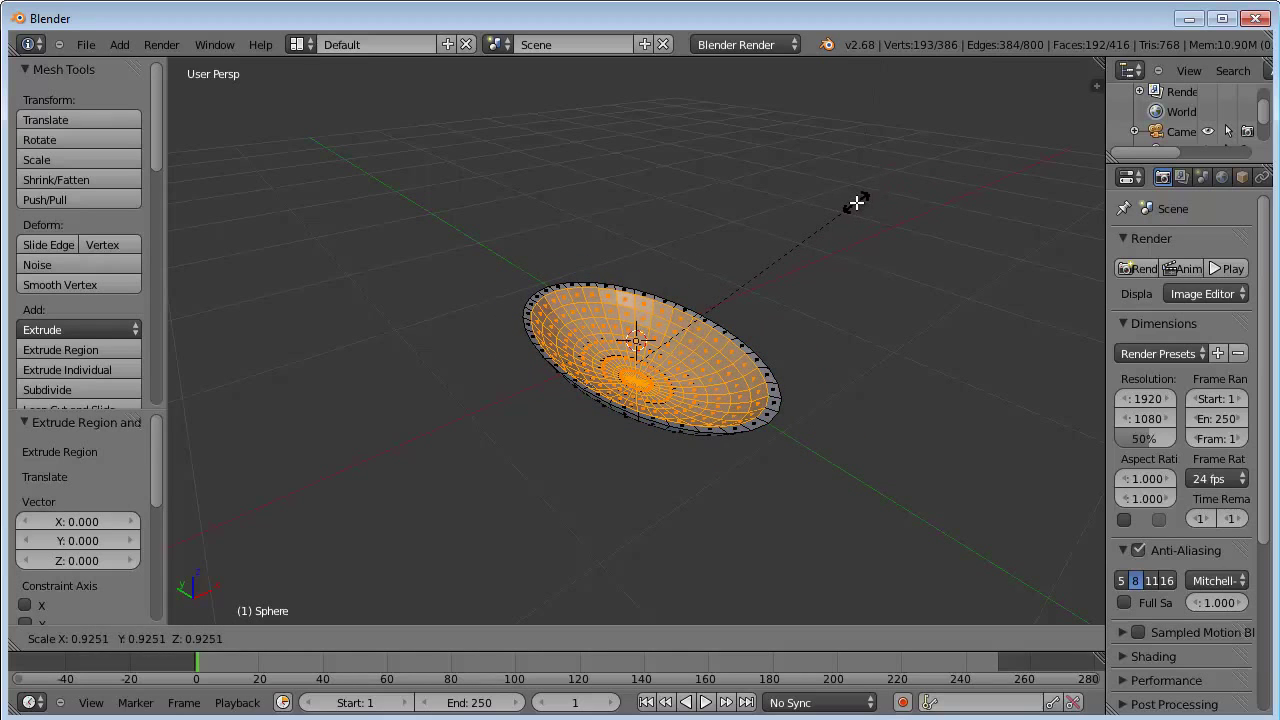
left_click(858, 203)
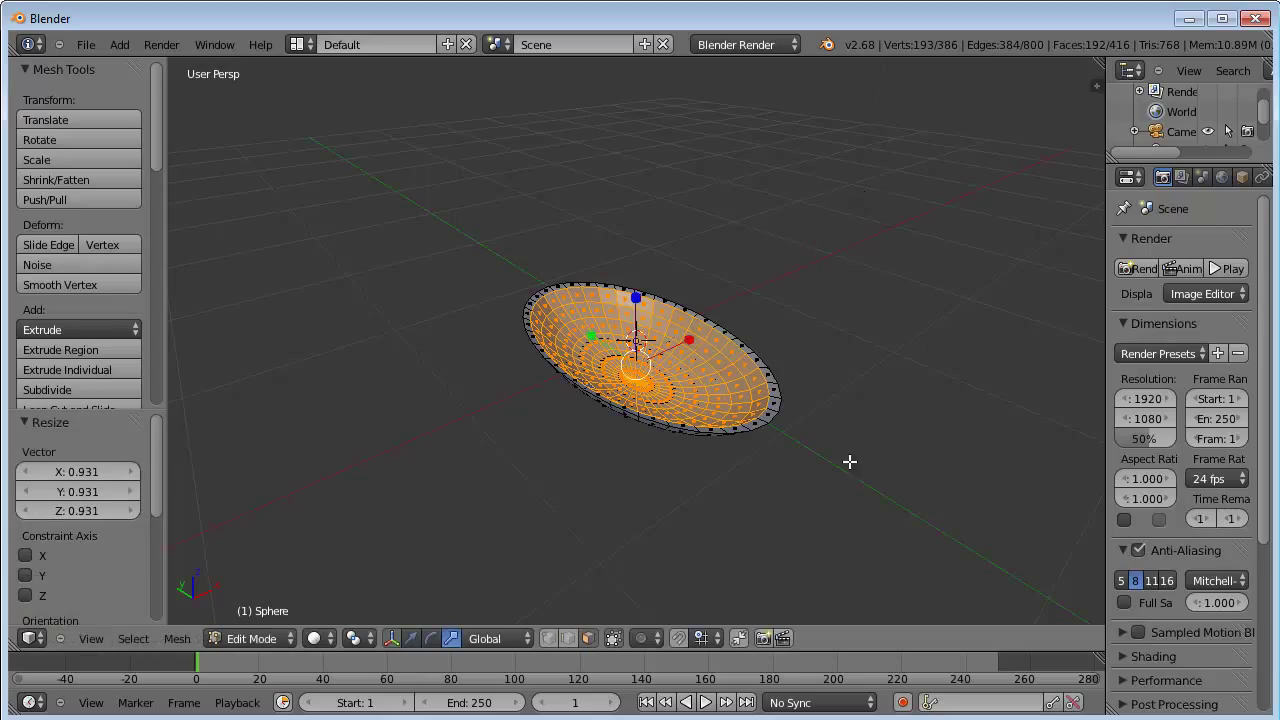
middle_click_drag(848, 460, 758, 392)
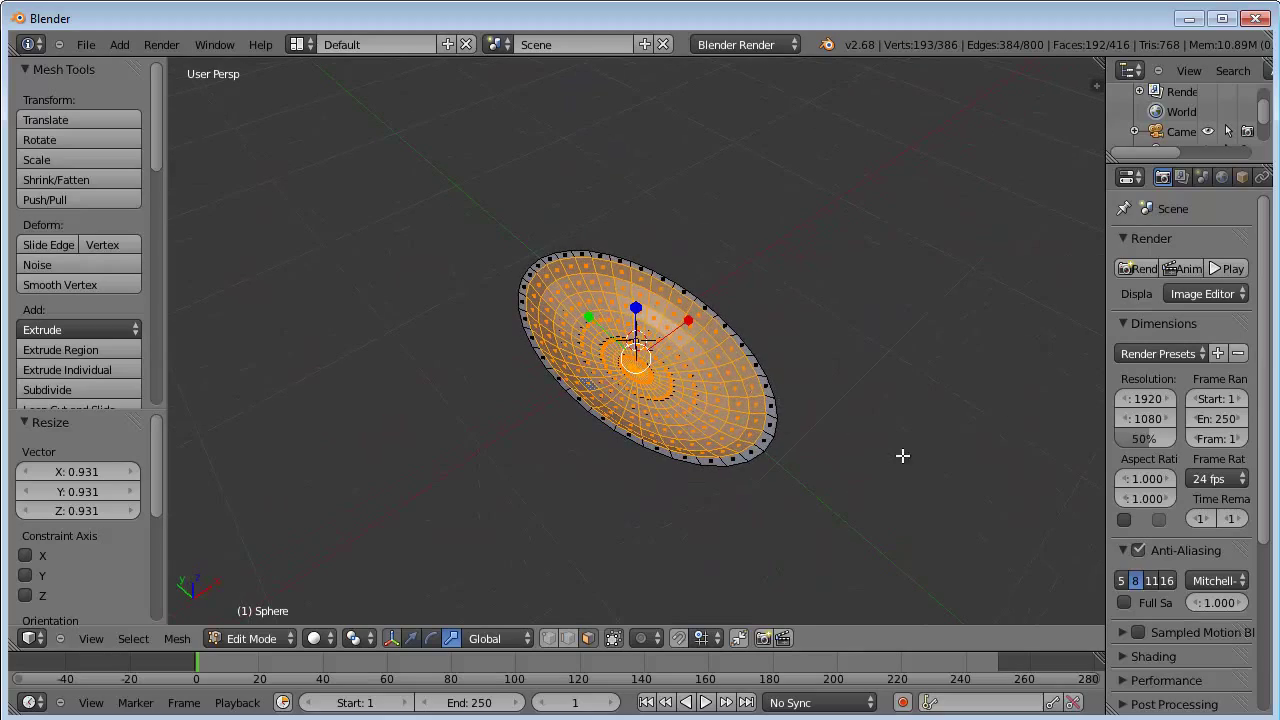
Select a two-by-two block of outer faces just below the rim at the bowl's narrow end facing negative Y
middle_click_drag(903, 456, 700, 309)
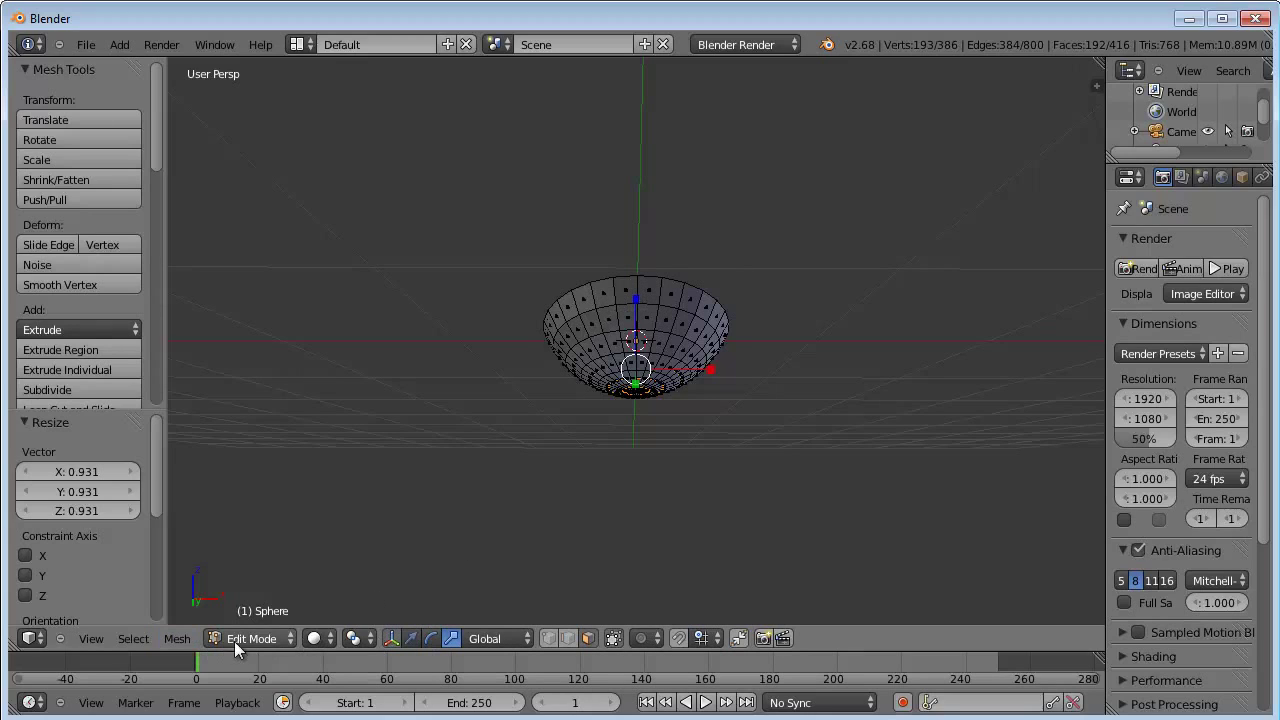
right_click(626, 293)
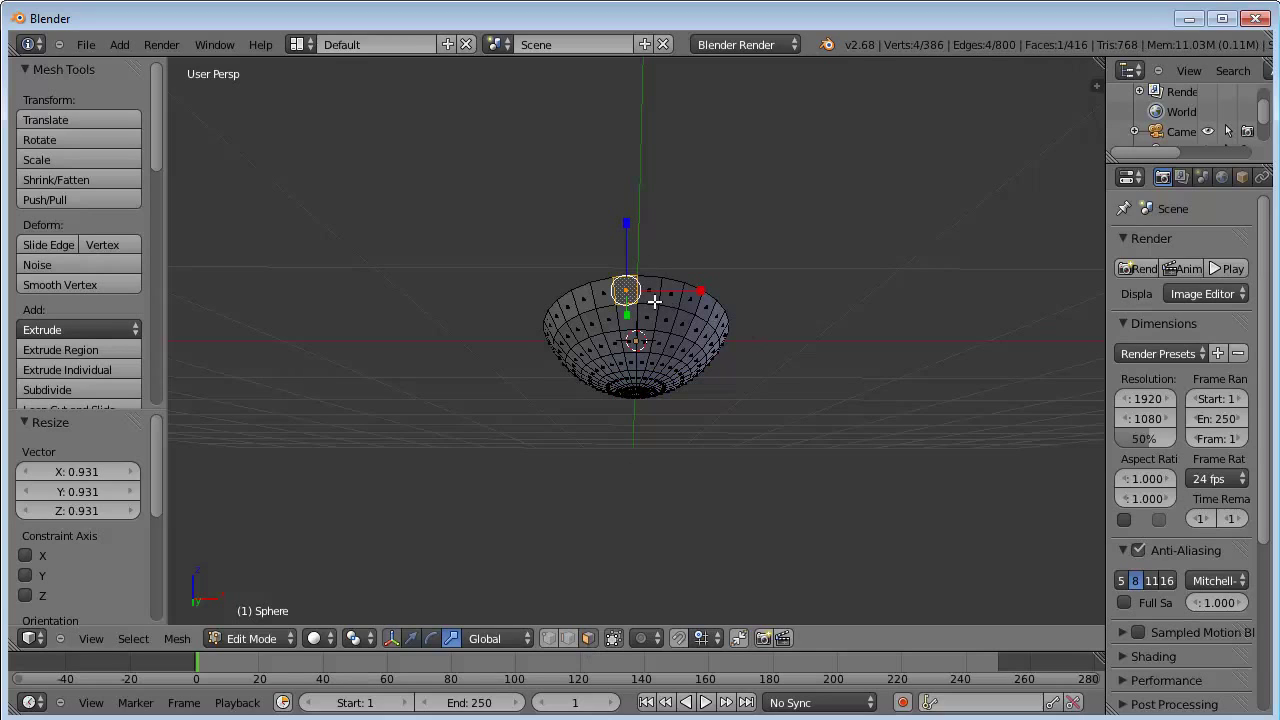
right_click(648, 311, "shift")
right_click(650, 318, "shift")
right_click(628, 322, "shift")
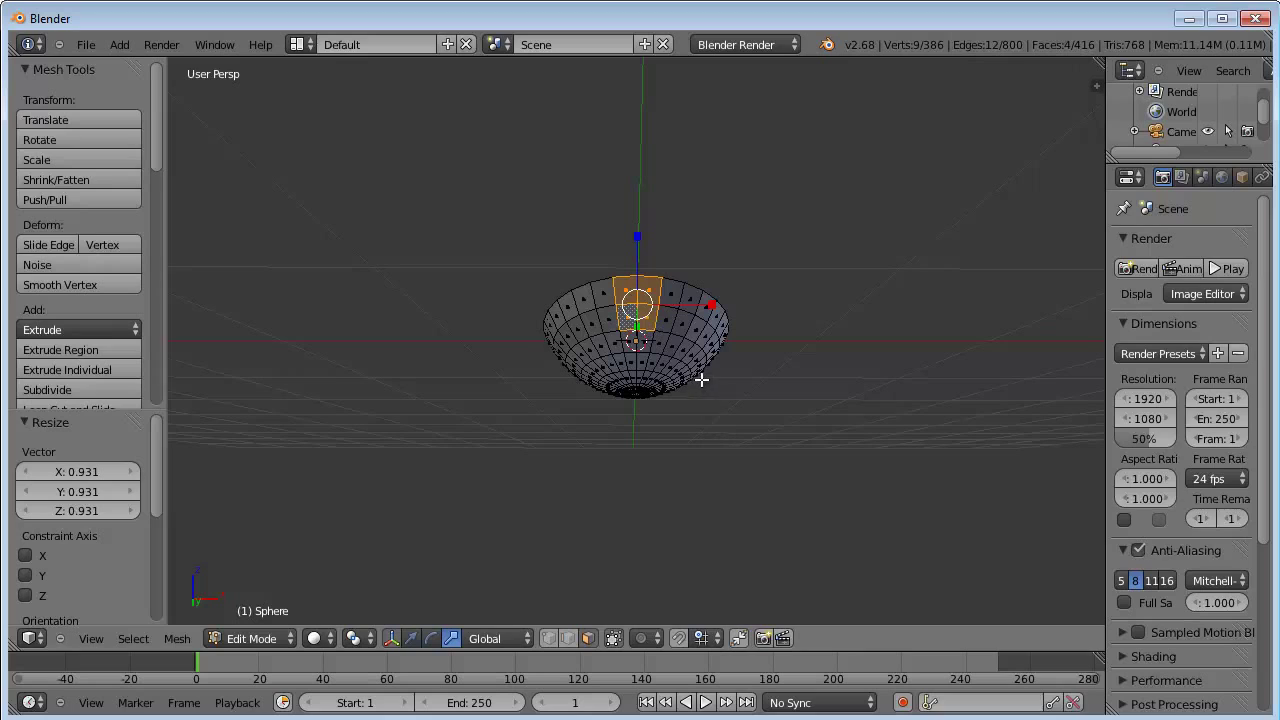
right_click(683, 346, "shift")
right_click(691, 352, "shift")
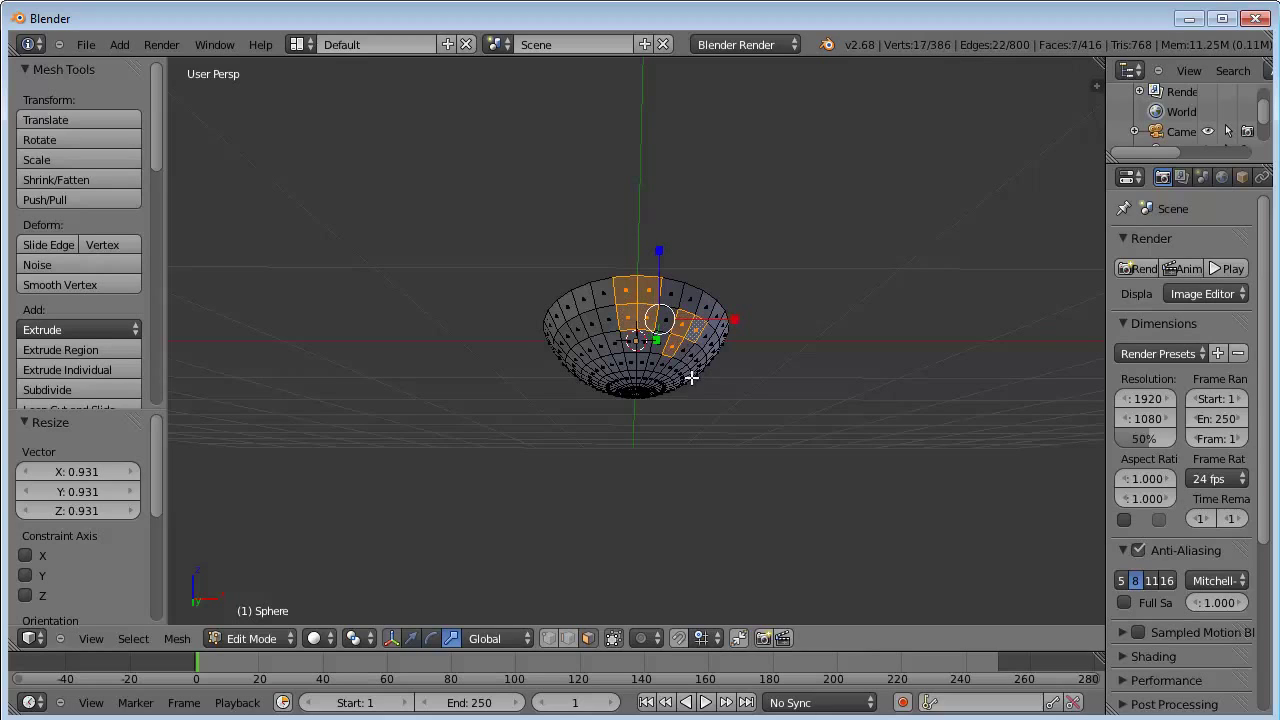
key("ctrl+z")
key("ctrl+z")
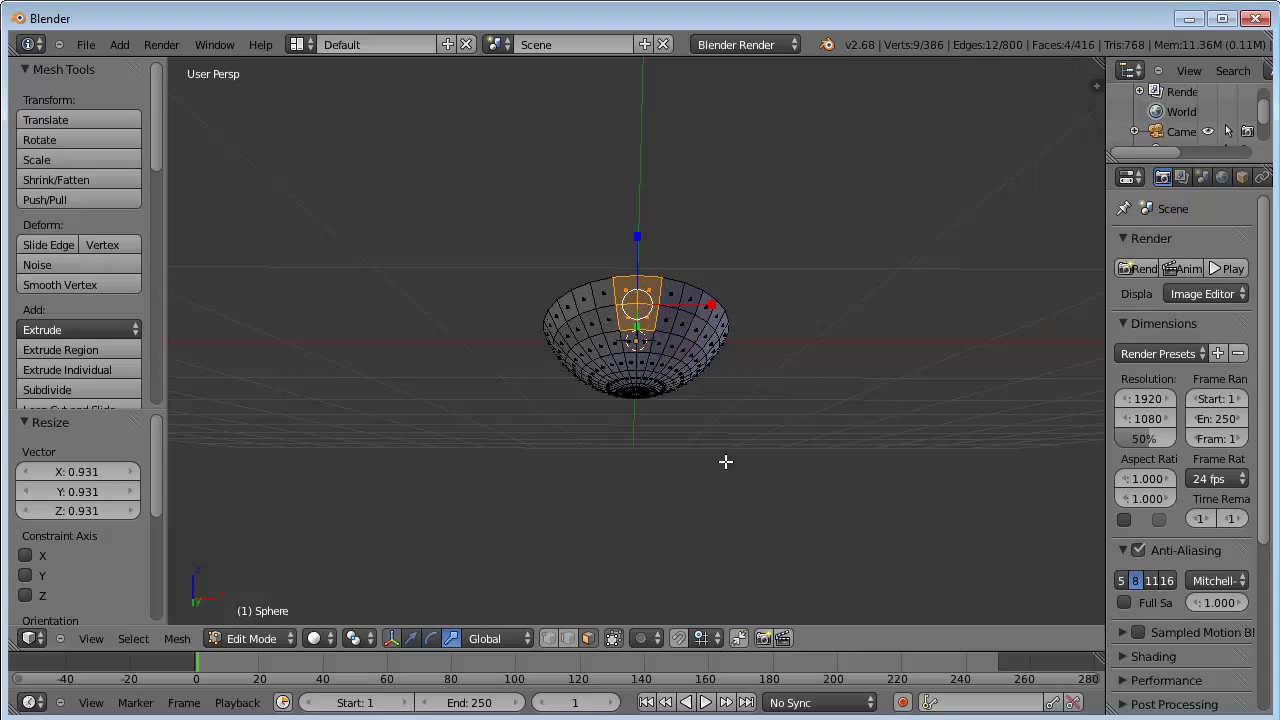
Extrude the four selected faces along the global Y axis by about -3.771 to form the spoon's handle
middle_click_drag(726, 460, 819, 539)
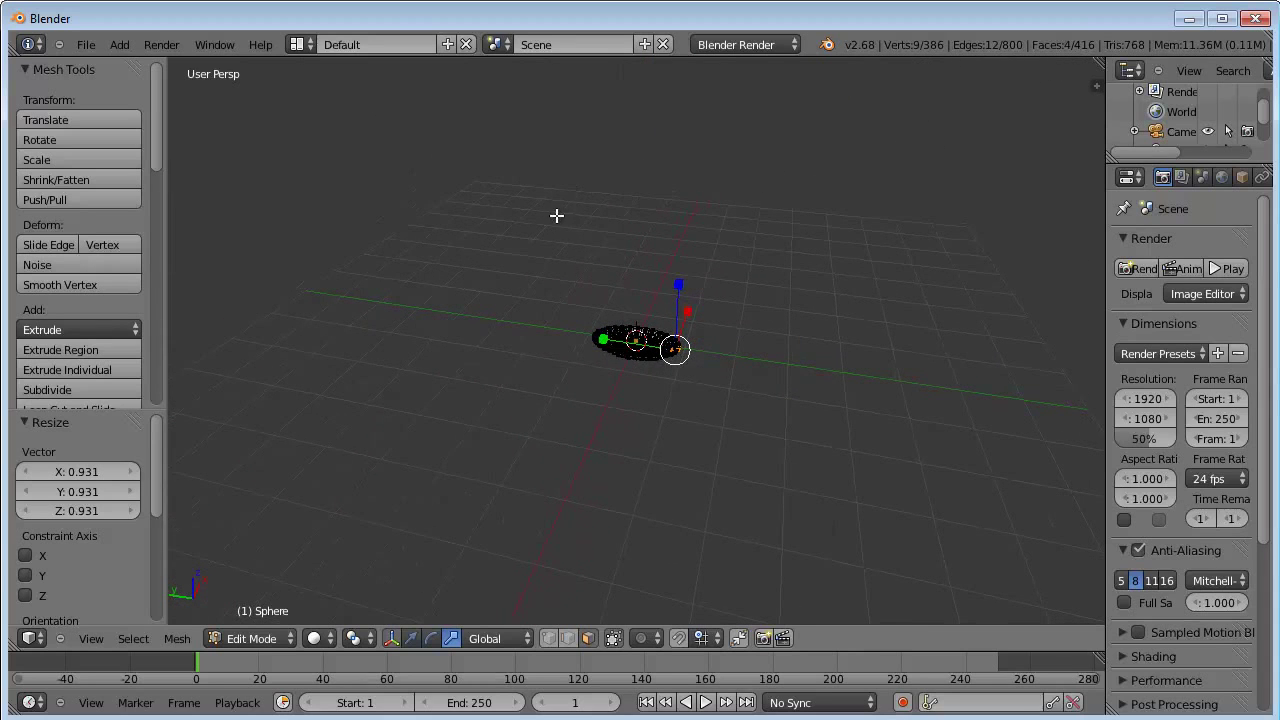
key("e")
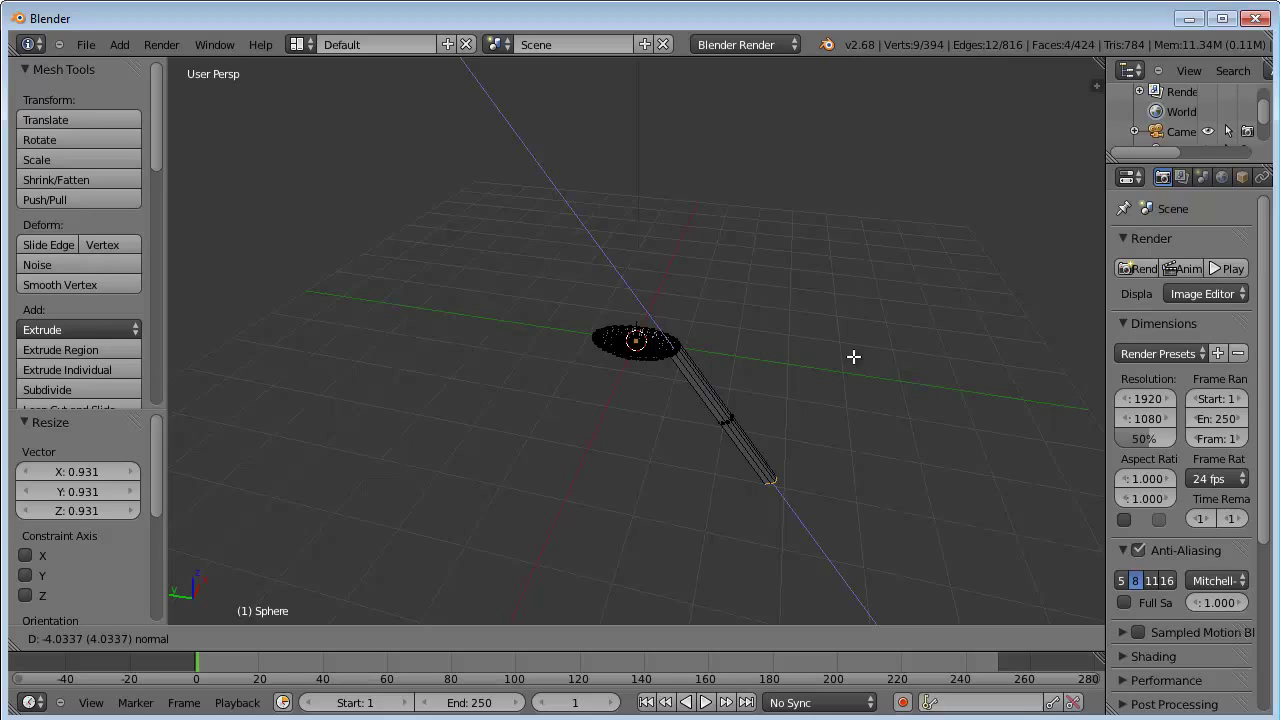
key("y")
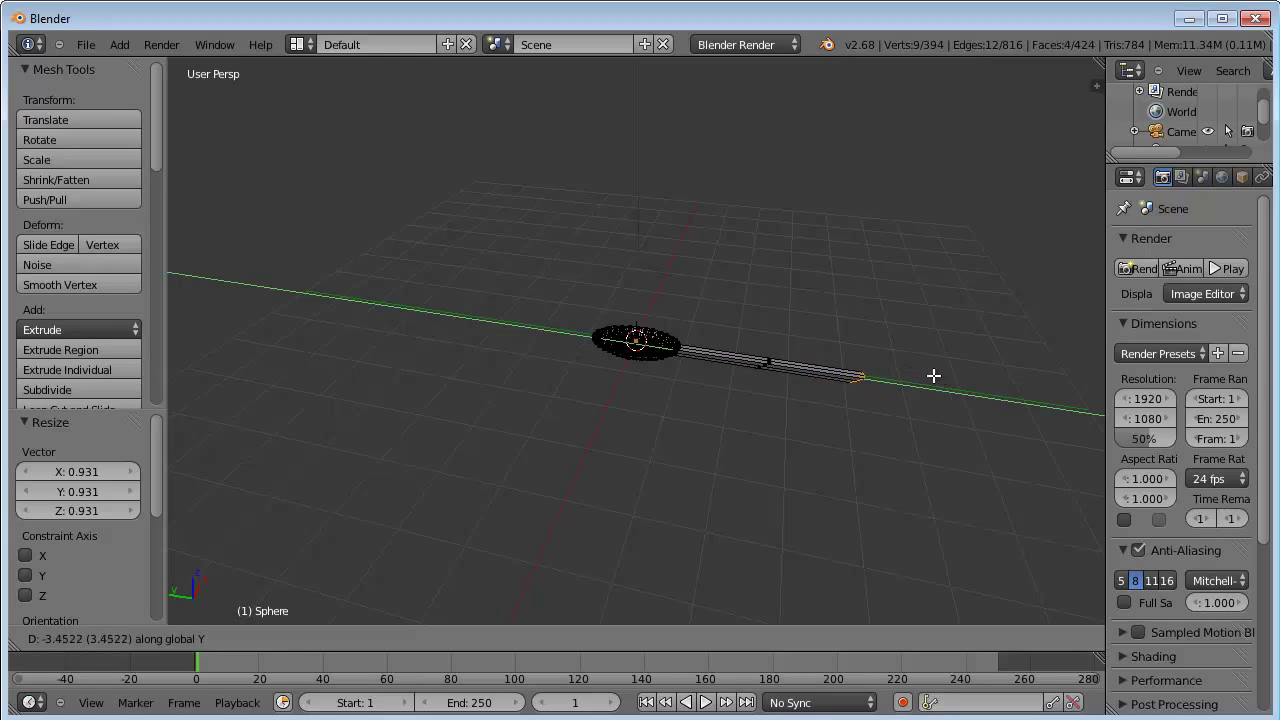
left_click(952, 380)
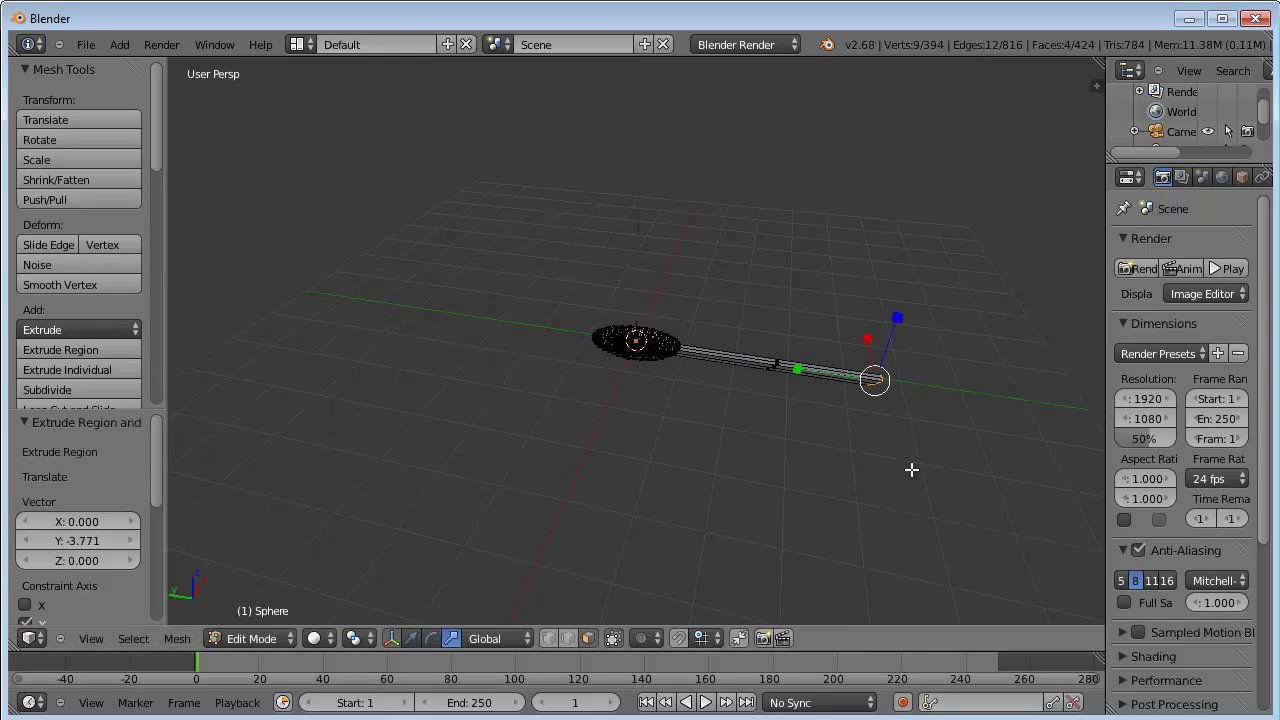
Return to Object Mode and inspect the spoon's bowl and handle from several angles
middle_click_drag(911, 466, 714, 423)
key("Tab")
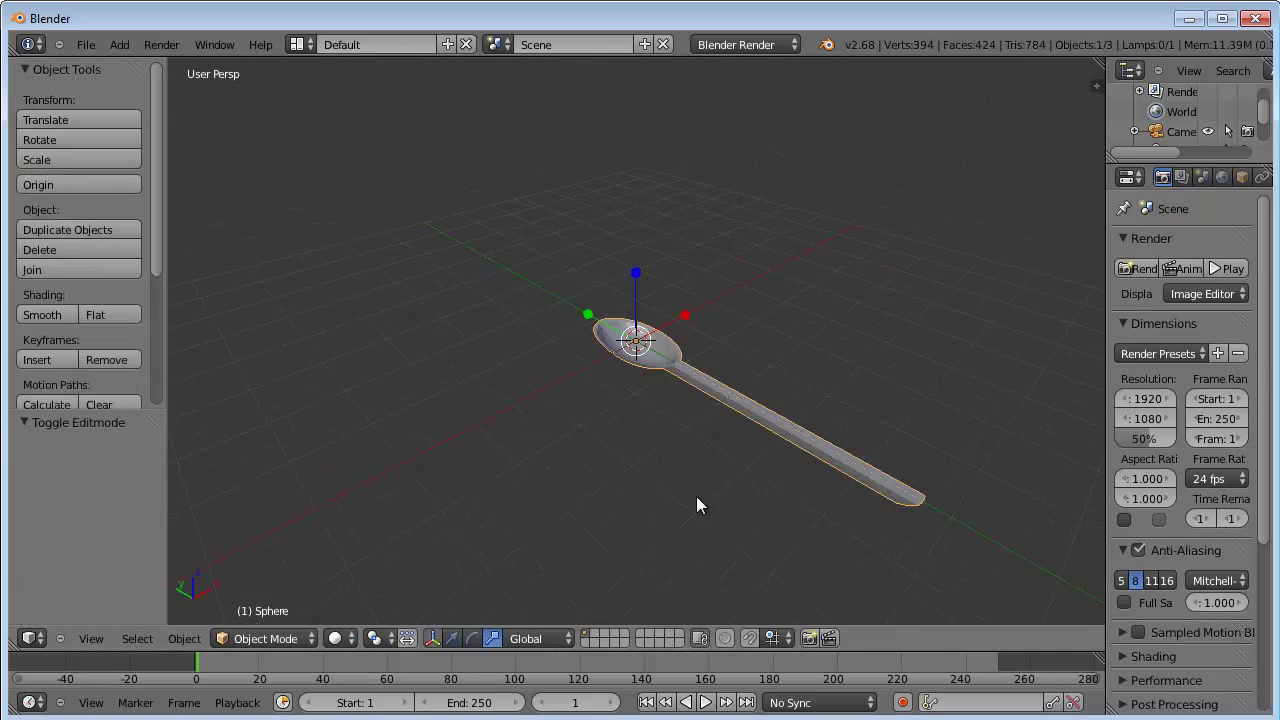
middle_click_drag(696, 496, 756, 493)
scroll(756, 494, "down", 2)
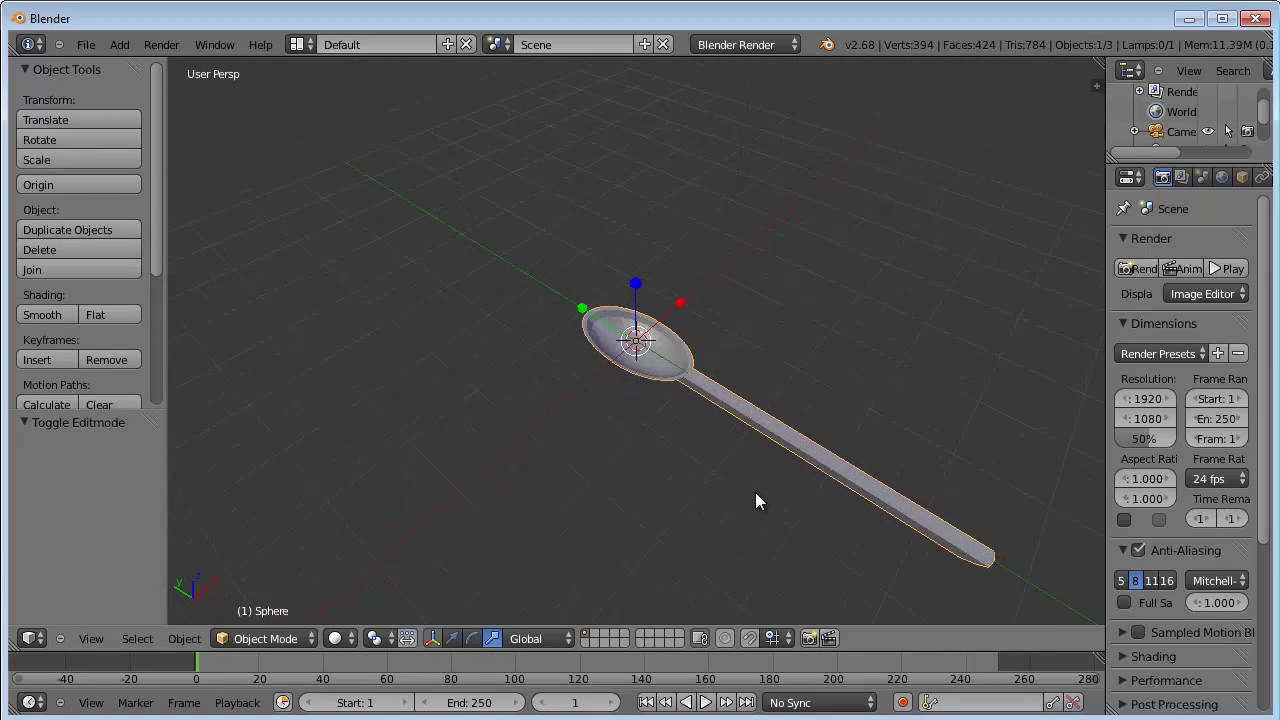
middle_click_drag(833, 543, 864, 488)
scroll(806, 477, "up", 2)
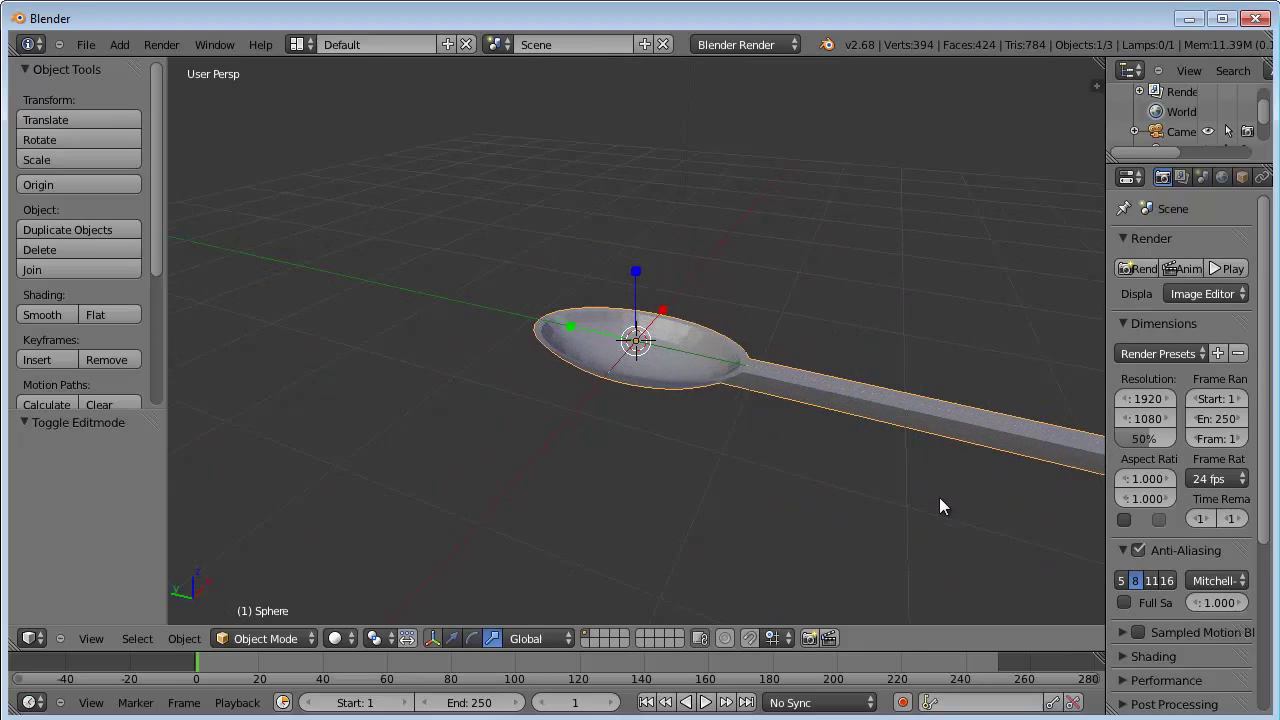